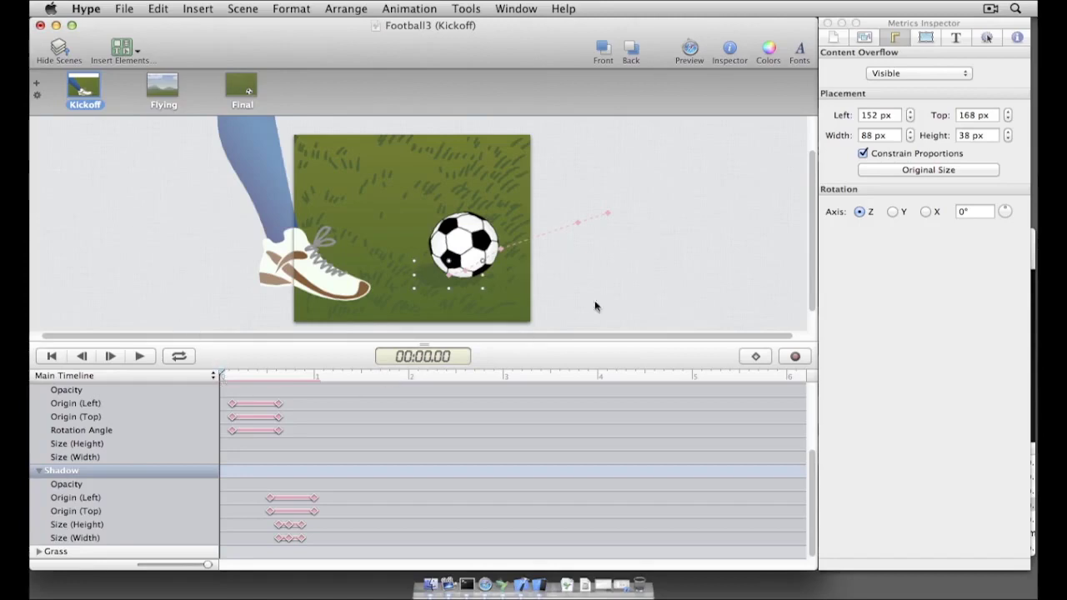
Scrub through and play the Kickoff scene's kick animation
{"action": "left_click", "coordinate": [639, 273]}
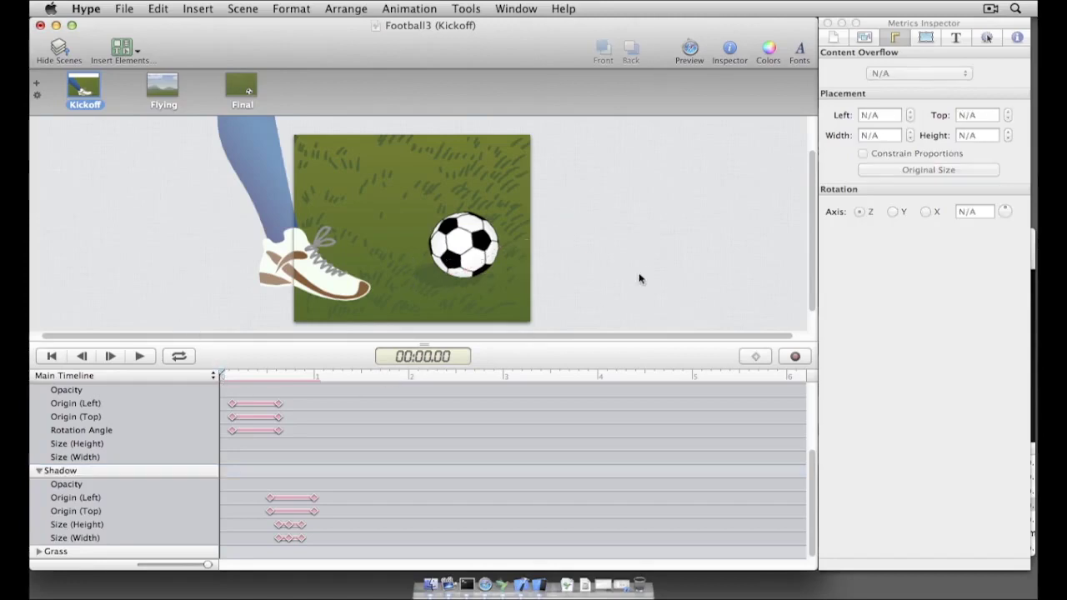
{"action": "left_click", "coordinate": [223, 377]}
{"action": "mouse_move", "coordinate": [223, 377]}
{"action": "left_mouse_down"}
{"action": "mouse_move", "coordinate": [317, 374]}
{"action": "mouse_move", "coordinate": [215, 374]}
{"action": "left_mouse_up"}
{"action": "scroll", "coordinate": [178, 414], "scroll_direction": "up", "scroll_amount": 4}
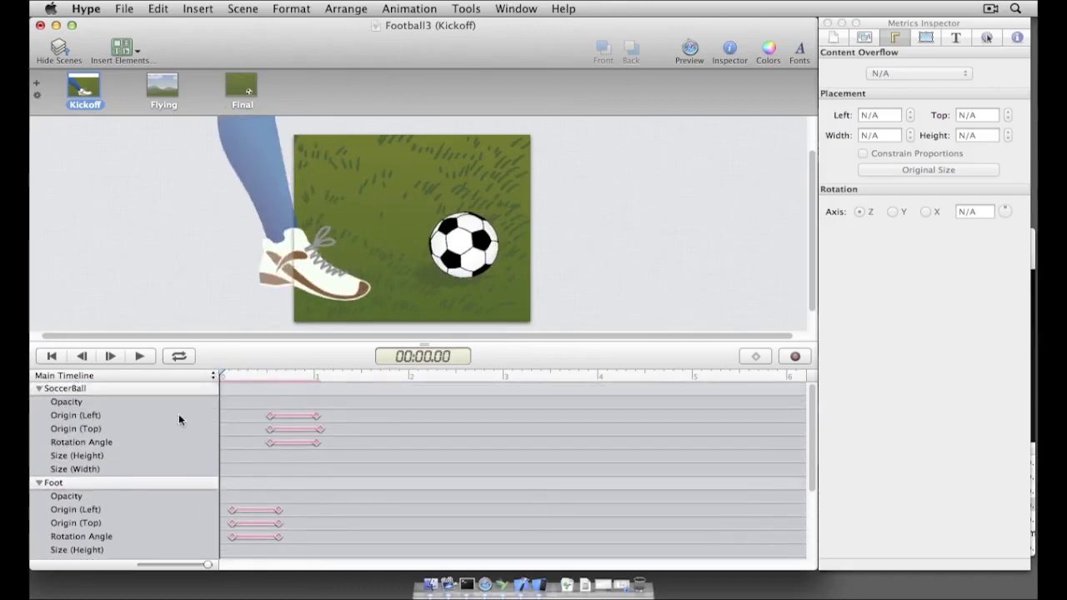
{"action": "mouse_move", "coordinate": [224, 376]}
{"action": "left_mouse_down"}
{"action": "mouse_move", "coordinate": [326, 377]}
{"action": "mouse_move", "coordinate": [222, 377]}
{"action": "left_mouse_up"}
{"action": "left_click", "coordinate": [140, 356]}
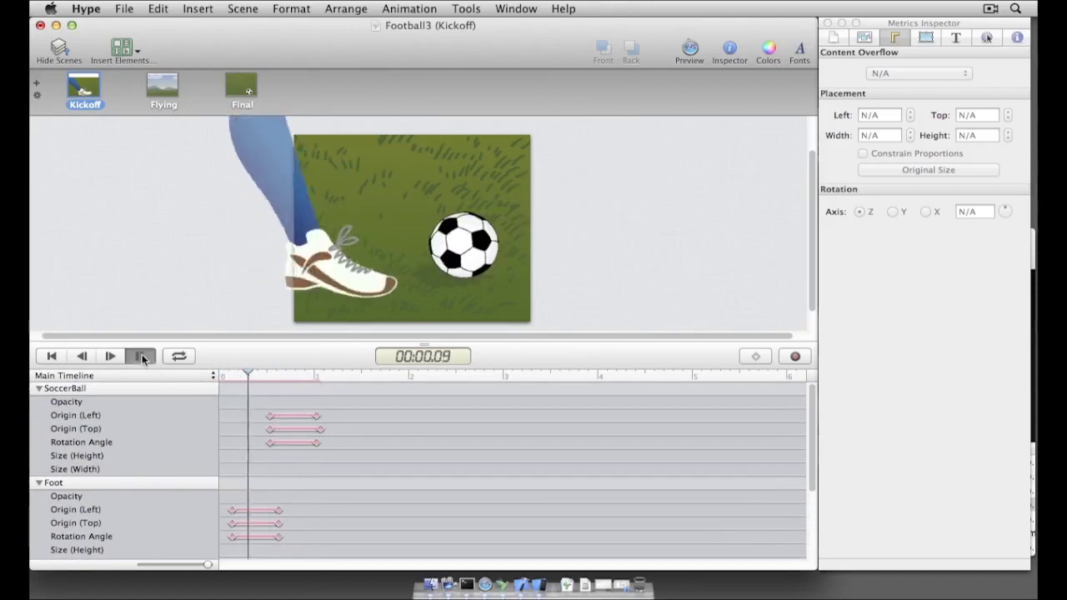
Play the Flying and Final scene animations, then return to the Flying scene
{"action": "left_click", "coordinate": [160, 92]}
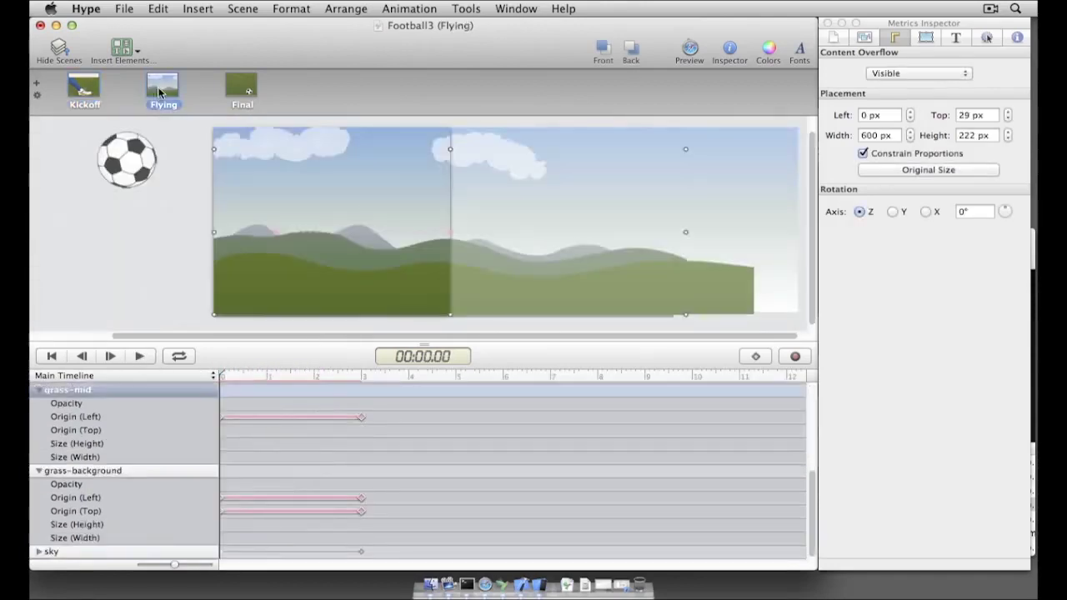
{"action": "left_click", "coordinate": [141, 356]}
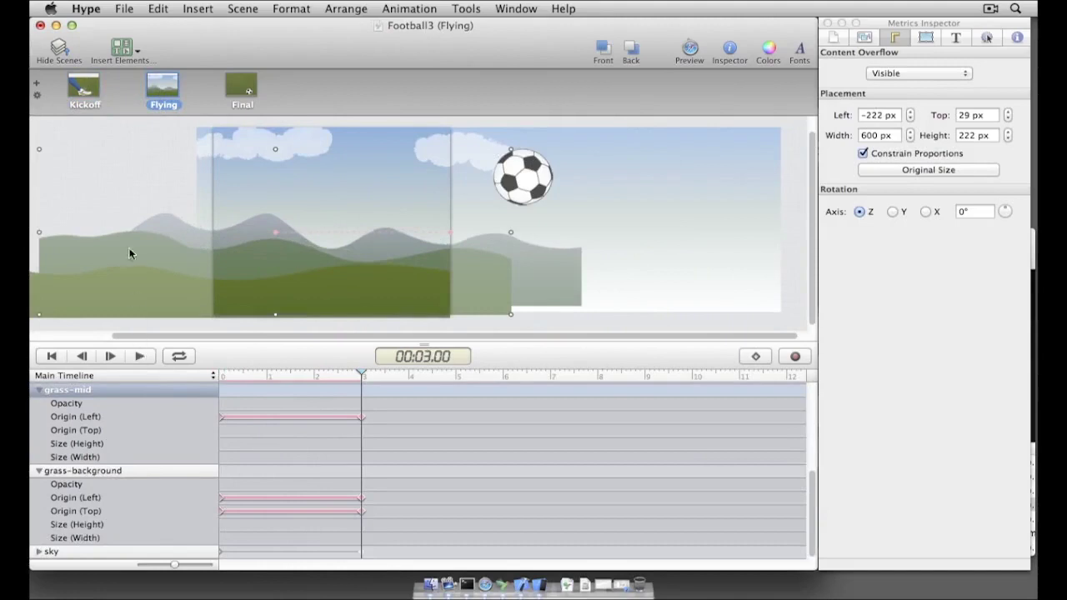
{"action": "left_click", "coordinate": [241, 86]}
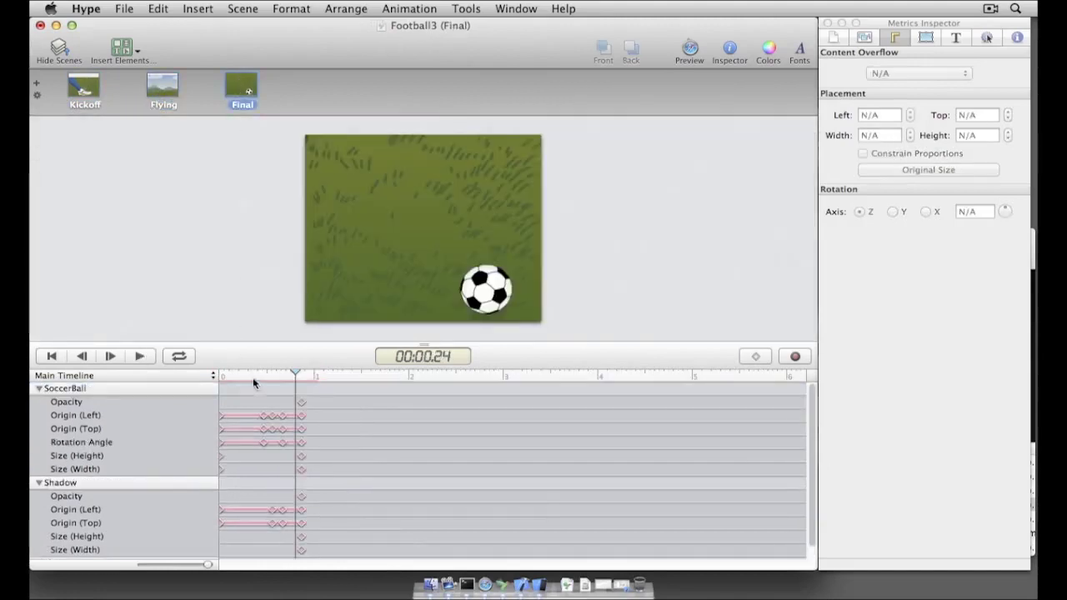
{"action": "left_click_drag", "start_coordinate": [254, 380], "coordinate": [191, 379]}
{"action": "left_click", "coordinate": [140, 355]}
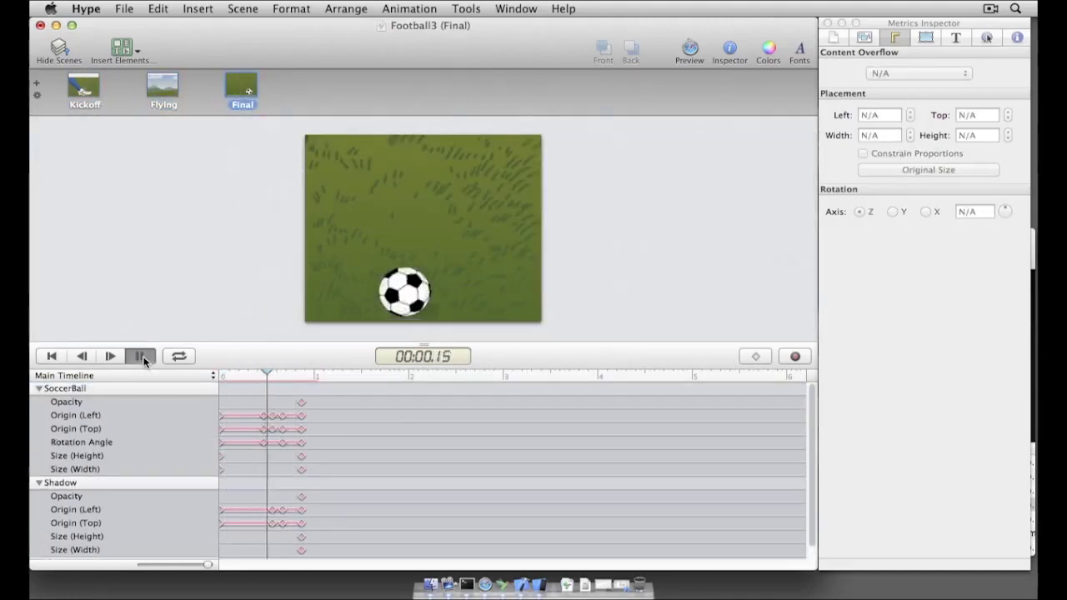
{"action": "left_click", "coordinate": [176, 85]}
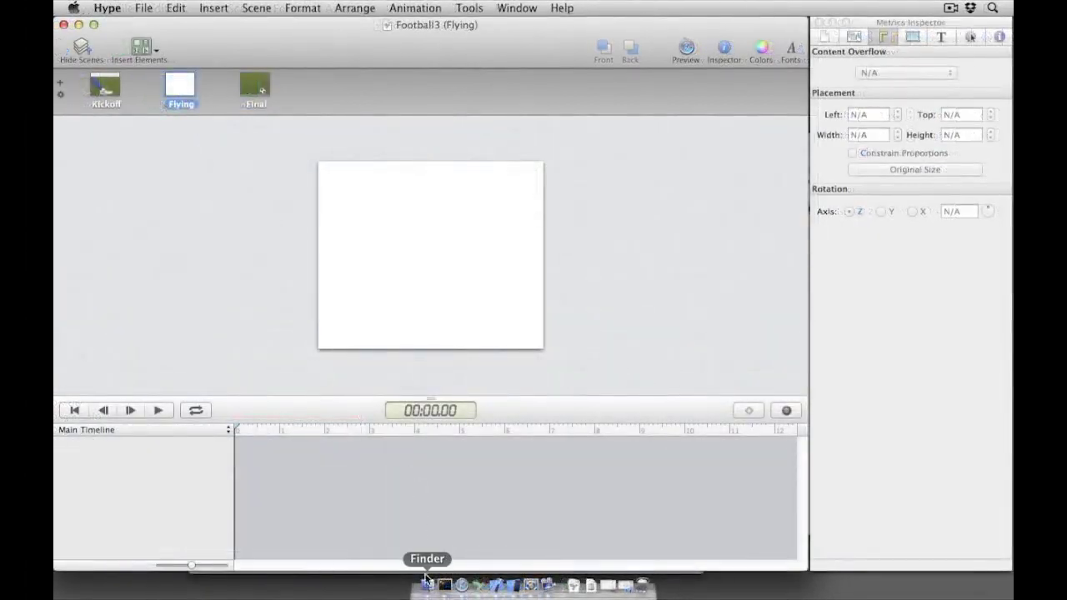
Drag 01mountains-background, 02hills-mid, 03grass-foreground, ball and sky PNGs from Finder into the Flying scene
{"action": "left_click", "coordinate": [425, 579]}
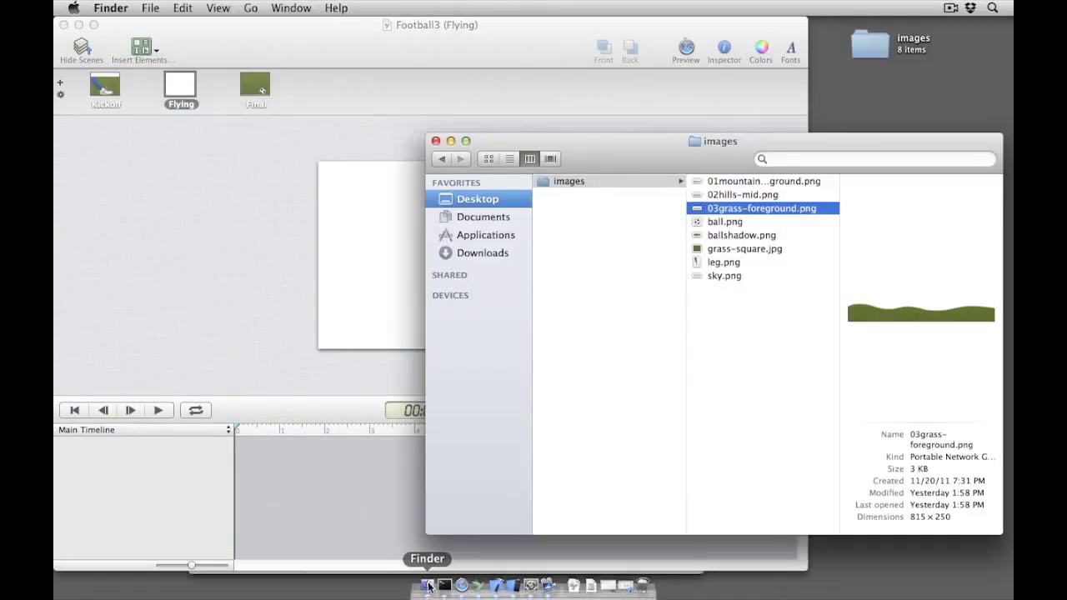
{"action": "left_click", "coordinate": [734, 184]}
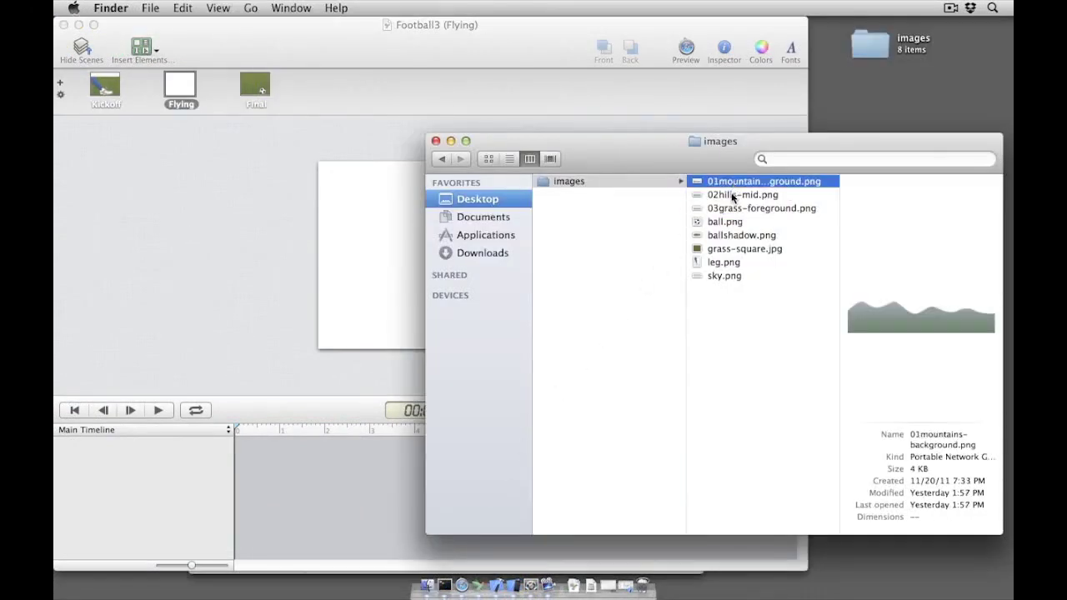
{"action": "left_click", "coordinate": [732, 197], "text": "shift"}
{"action": "left_click", "coordinate": [728, 210], "text": "shift"}
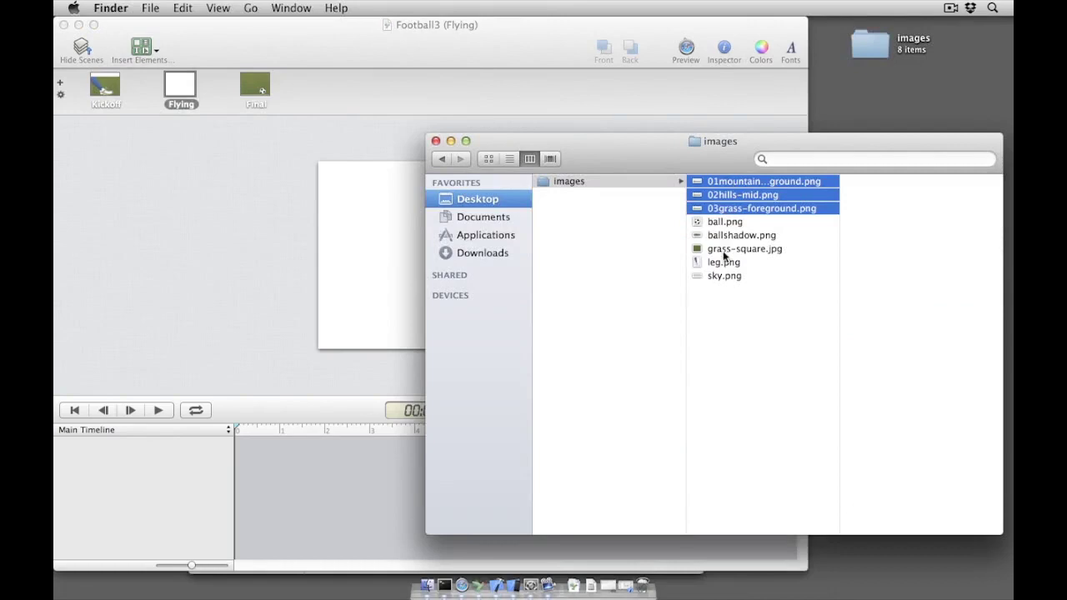
{"action": "left_click", "coordinate": [715, 222], "text": "shift"}
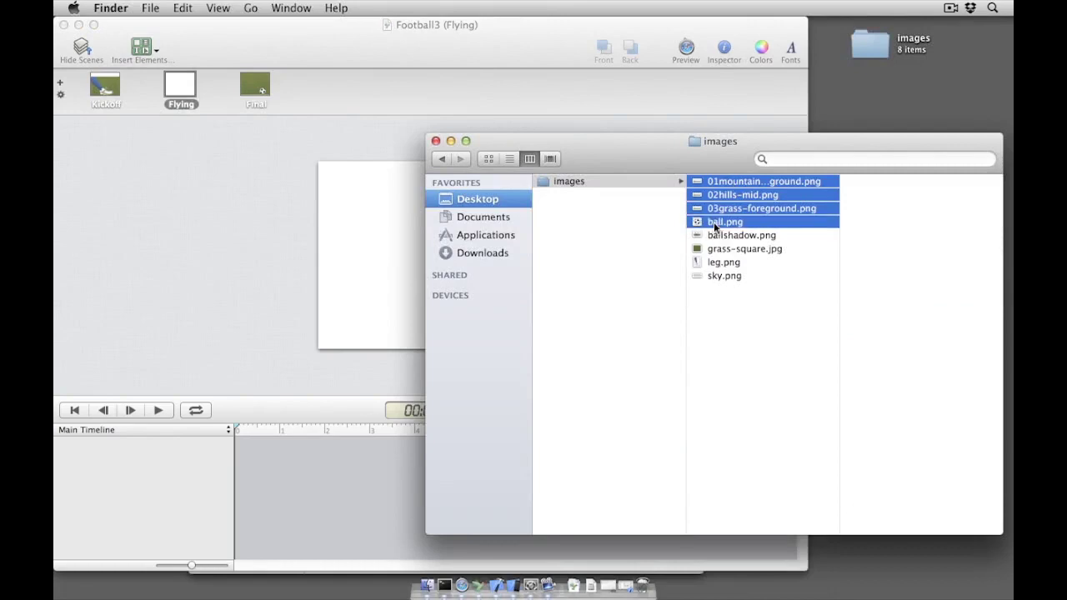
{"action": "left_click", "coordinate": [717, 279], "text": "super"}
{"action": "left_click_drag", "start_coordinate": [717, 278], "coordinate": [174, 304]}
Restore the sky image to original size, place it atop the stage, and send it behind all layers
{"action": "left_click", "coordinate": [168, 219]}
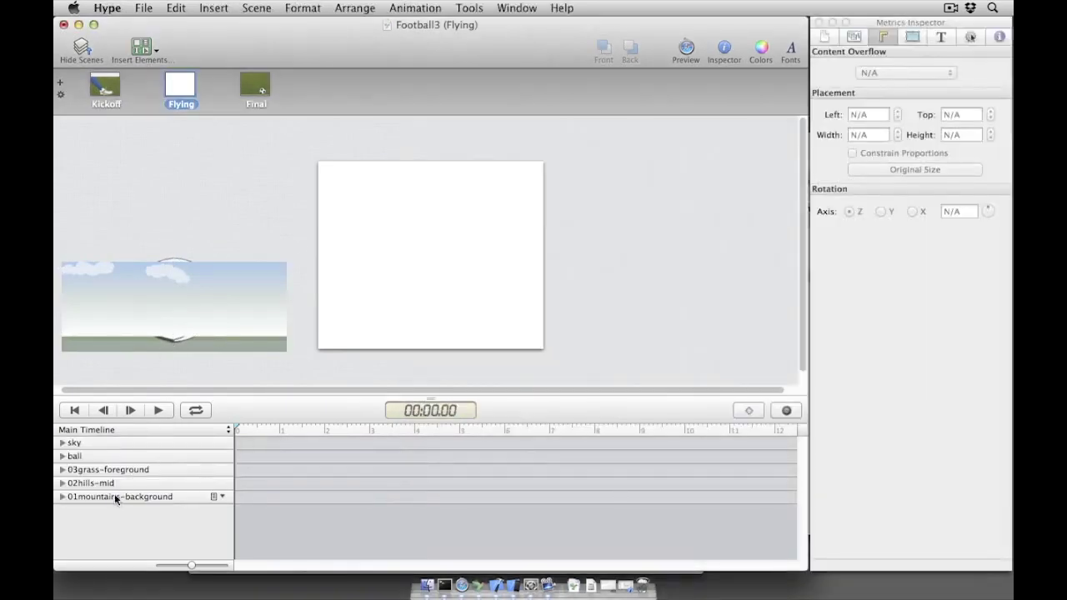
{"action": "left_click", "coordinate": [114, 443]}
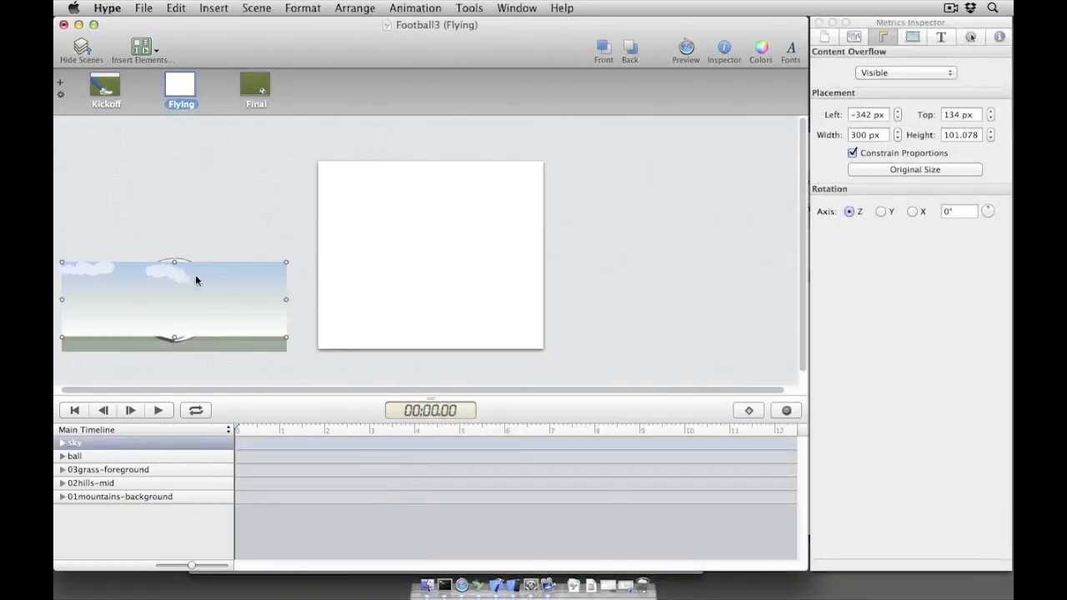
{"action": "left_click", "coordinate": [923, 172]}
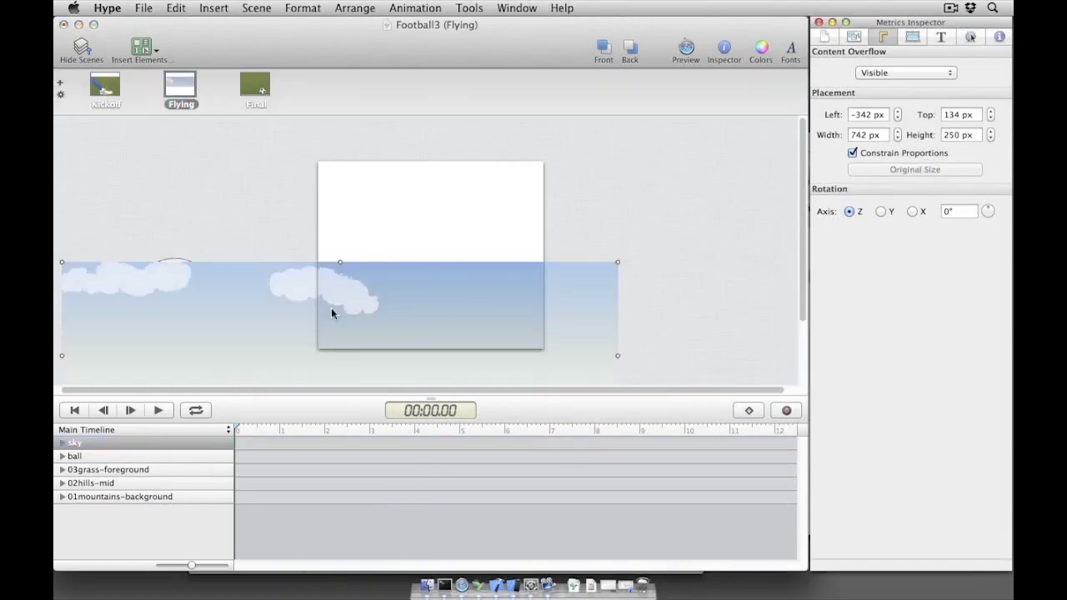
{"action": "mouse_move", "coordinate": [331, 309]}
{"action": "left_mouse_down"}
{"action": "mouse_move", "coordinate": [588, 210]}
{"action": "mouse_move", "coordinate": [577, 195]}
{"action": "left_mouse_up"}
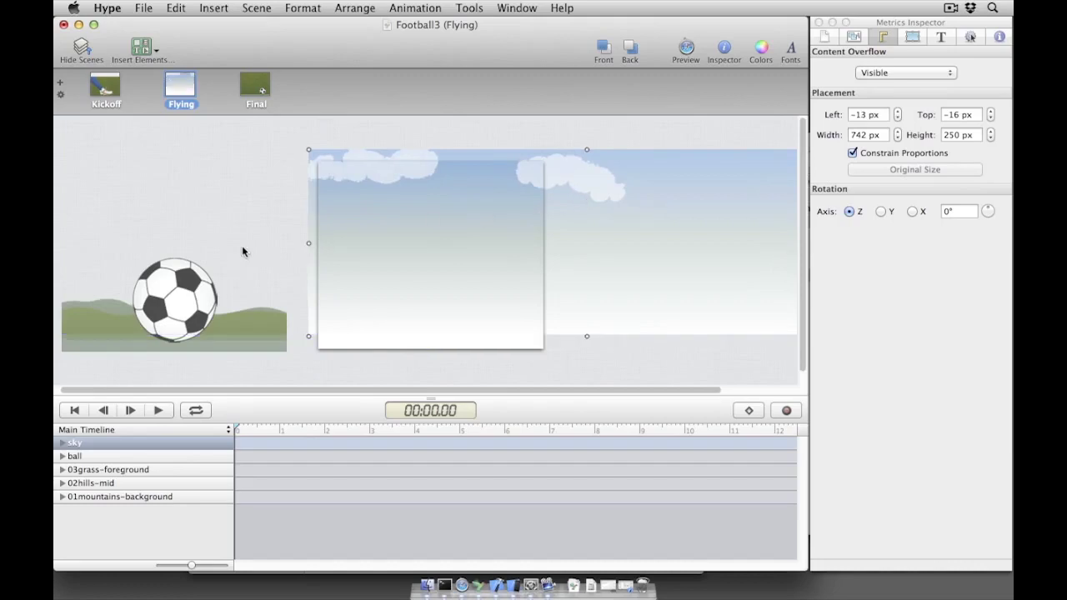
{"action": "left_click", "coordinate": [111, 497]}
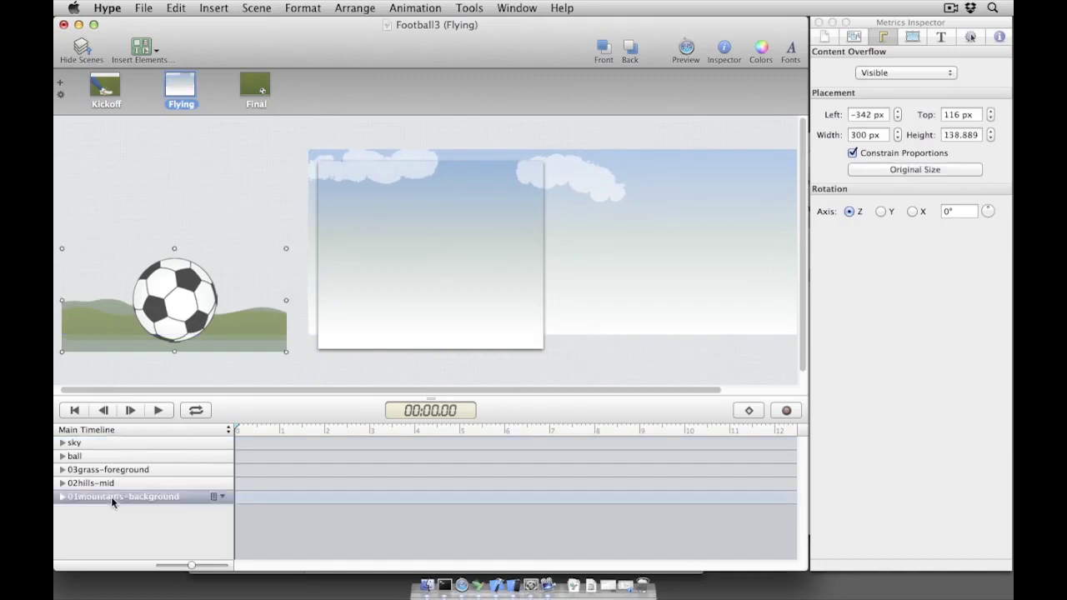
{"action": "left_click_drag", "start_coordinate": [105, 446], "coordinate": [109, 510]}
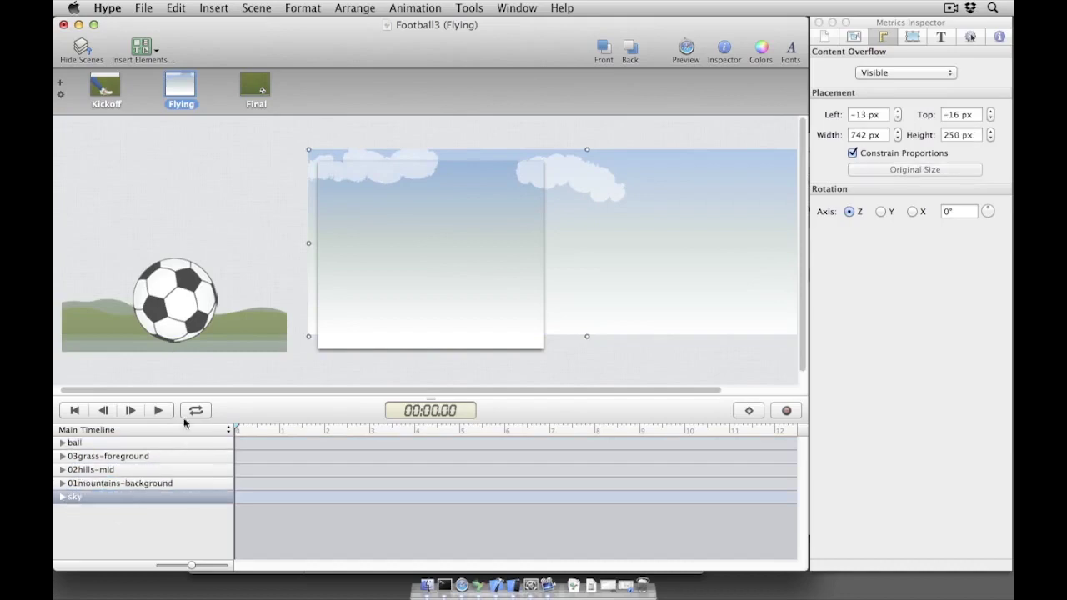
Restore 01mountains-background to original size and place it at -26 px left, -40 px top
{"action": "left_click", "coordinate": [145, 482]}
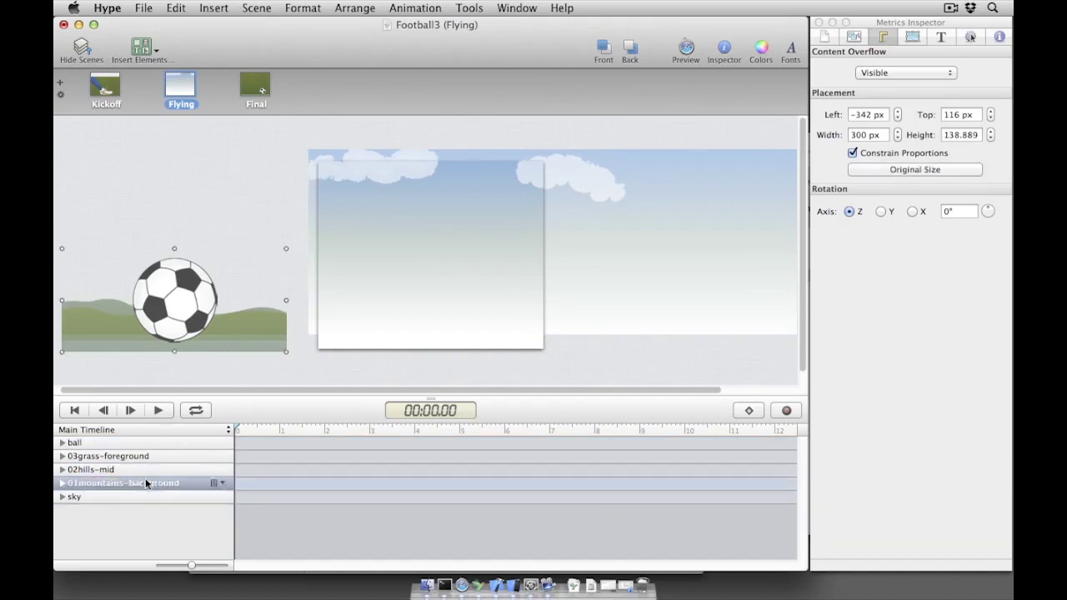
{"action": "left_click", "coordinate": [868, 171]}
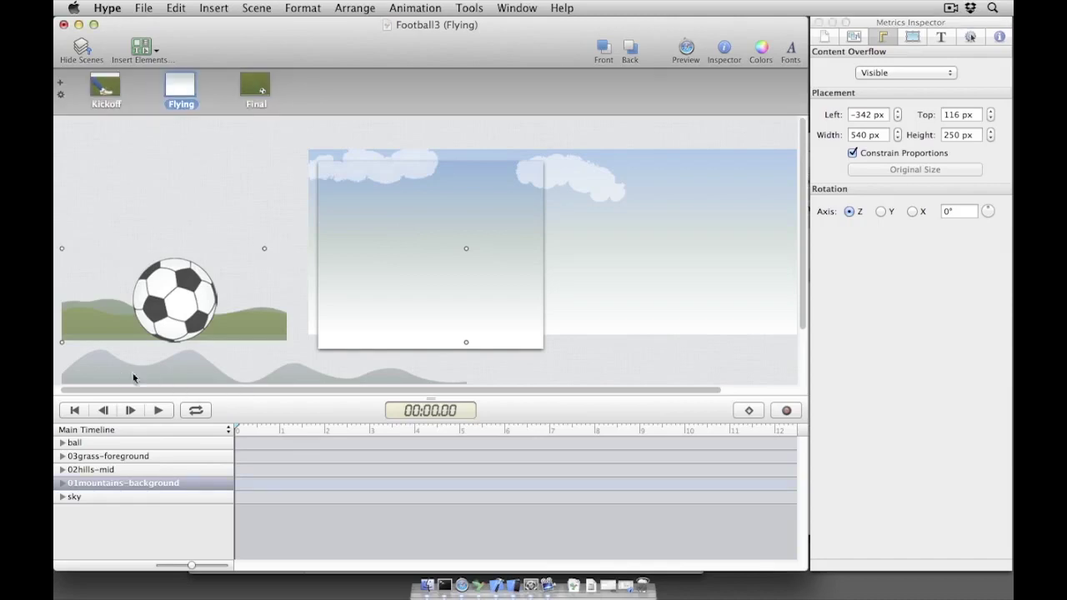
{"action": "left_click_drag", "start_coordinate": [129, 377], "coordinate": [358, 256]}
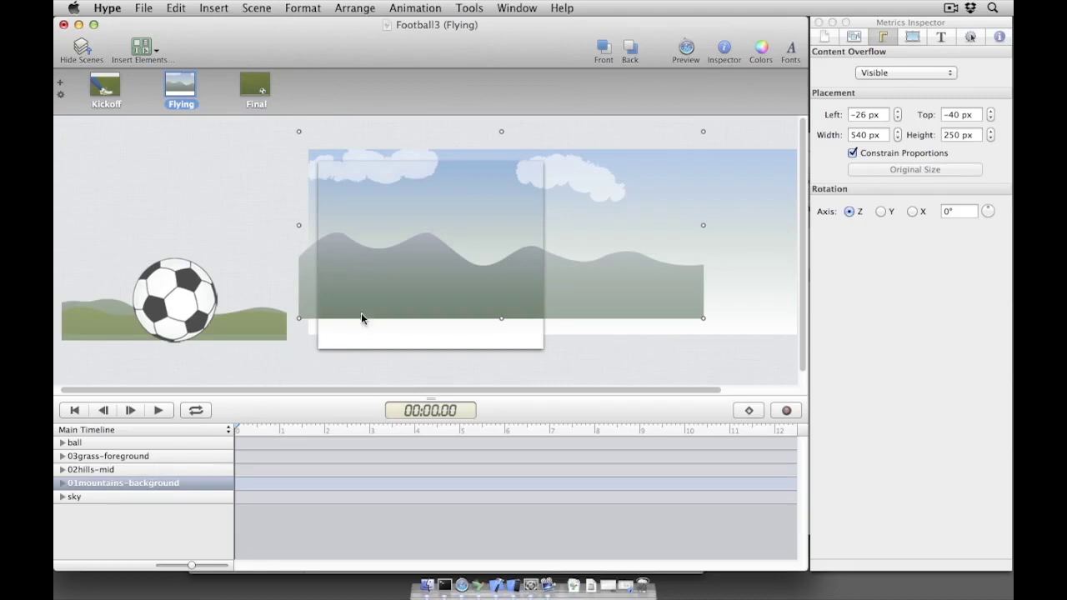
{"action": "left_click", "coordinate": [736, 286]}
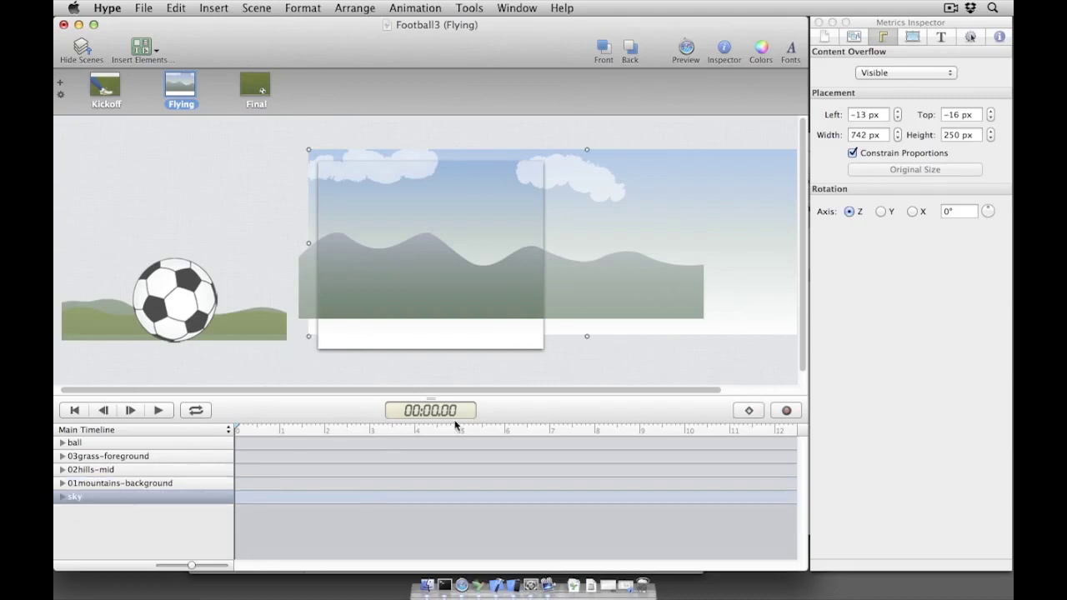
Record keyframes at 3 seconds sliding the sky and mountains layers slightly left, mountains to -36 px
{"action": "left_click", "coordinate": [371, 429]}
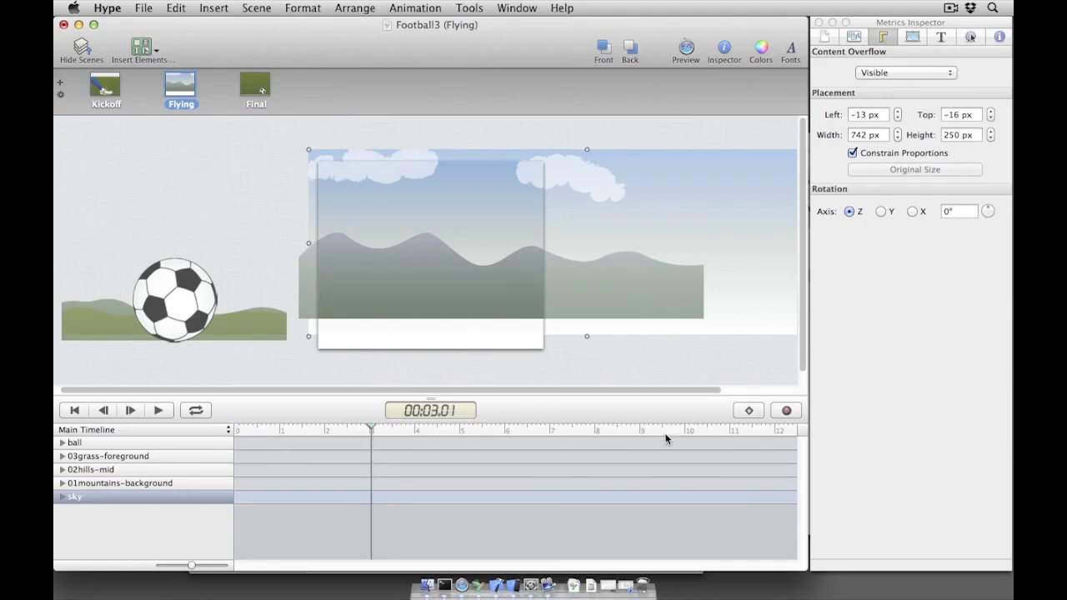
{"action": "left_click", "coordinate": [783, 413]}
{"action": "left_click", "coordinate": [370, 427]}
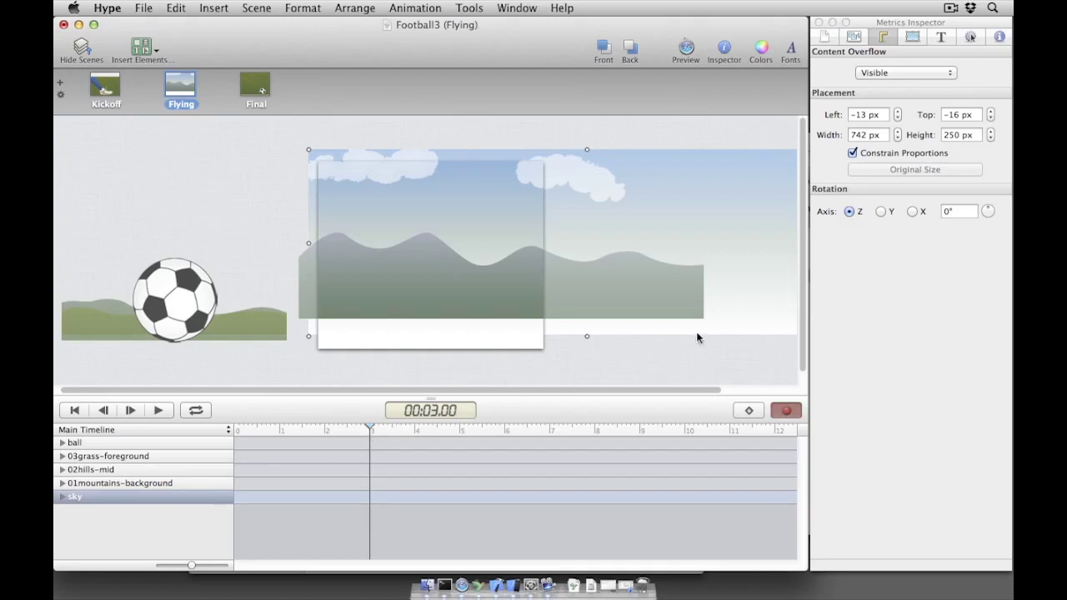
{"action": "left_click_drag", "start_coordinate": [765, 324], "coordinate": [737, 324]}
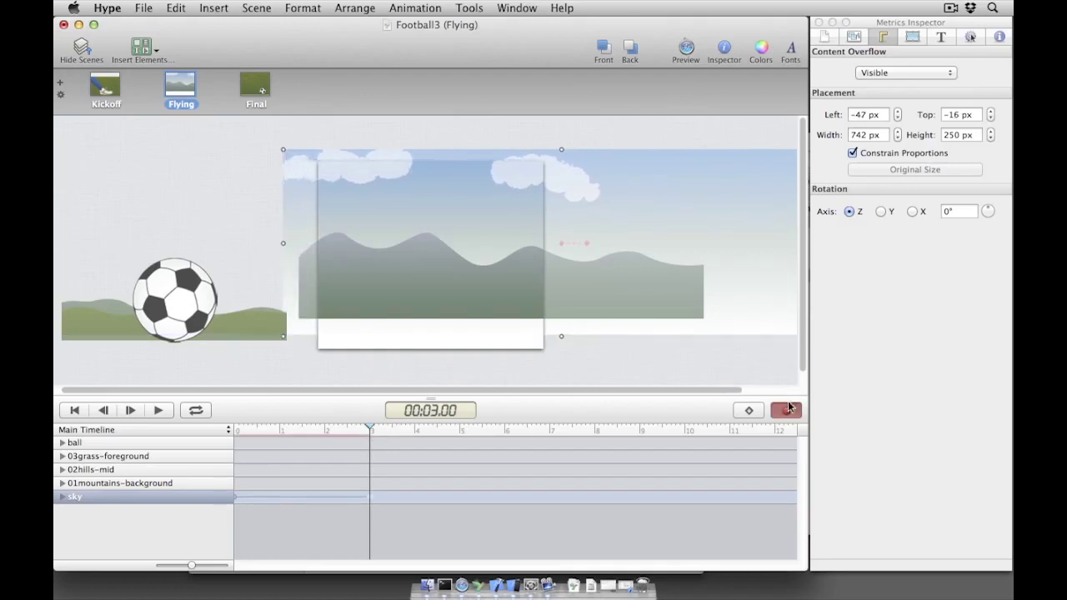
{"action": "left_click", "coordinate": [166, 486]}
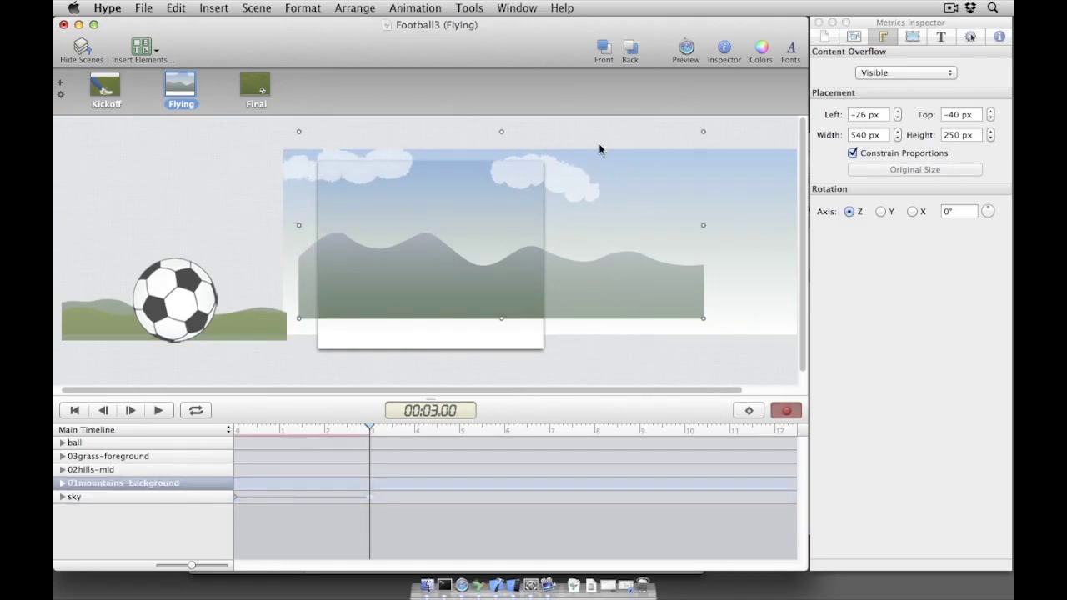
{"action": "left_click_drag", "start_coordinate": [598, 149], "coordinate": [591, 149]}
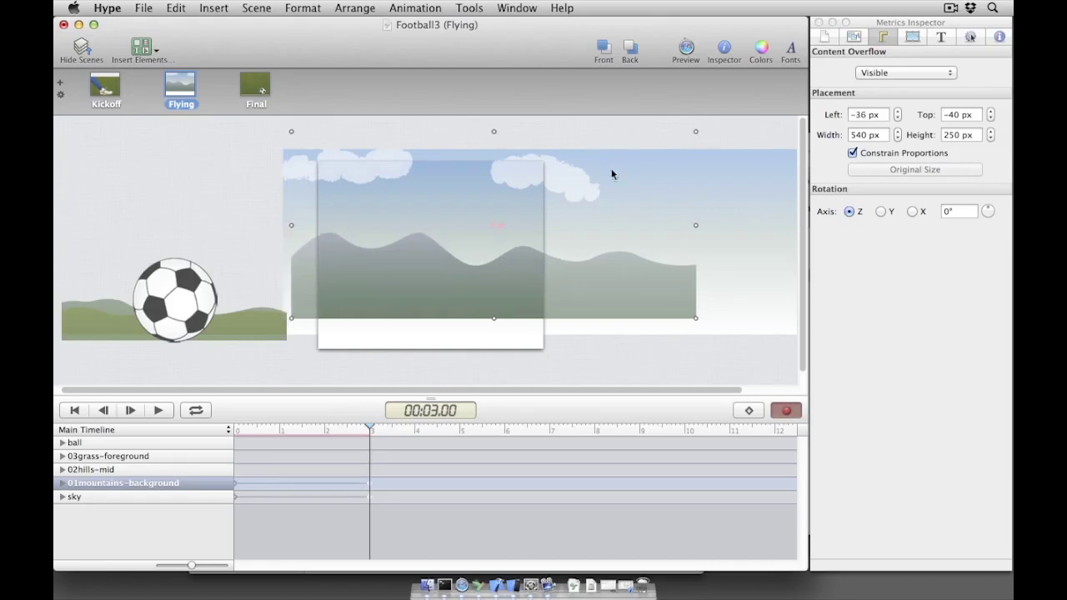
{"action": "left_click", "coordinate": [784, 411]}
Restore 02hills-mid to original size, position it, and record it sliding left at 3 seconds
{"action": "left_click", "coordinate": [114, 469]}
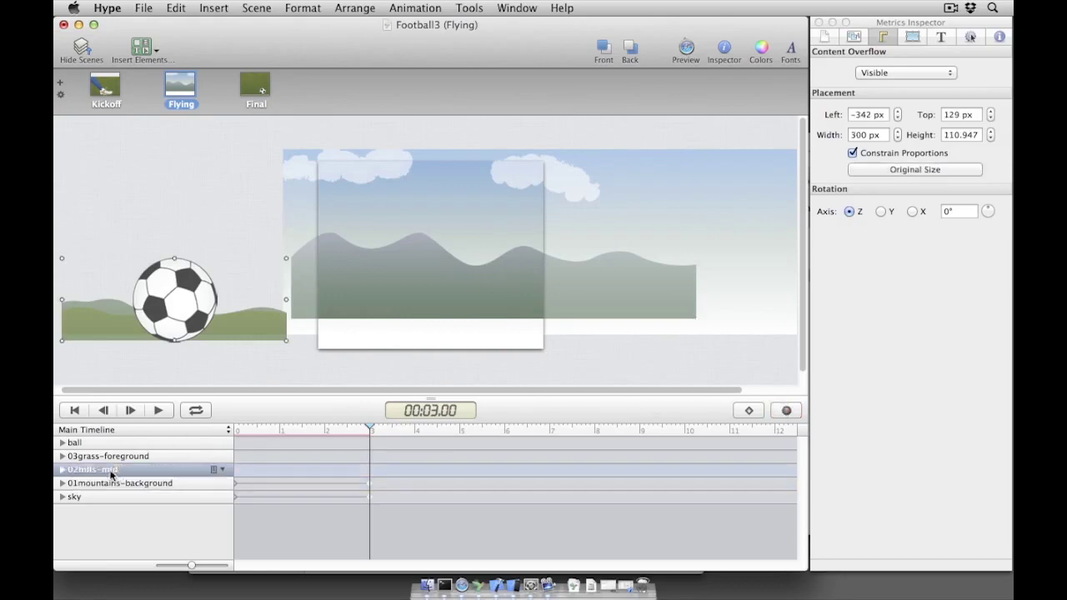
{"action": "left_click", "coordinate": [888, 171]}
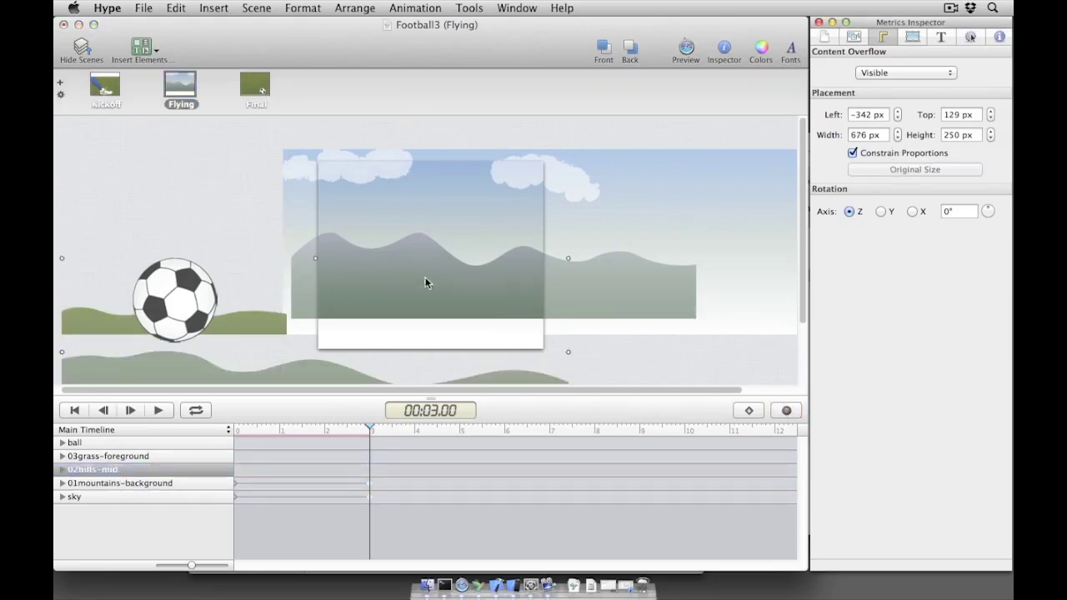
{"action": "left_click_drag", "start_coordinate": [112, 364], "coordinate": [355, 289]}
{"action": "left_click", "coordinate": [785, 411]}
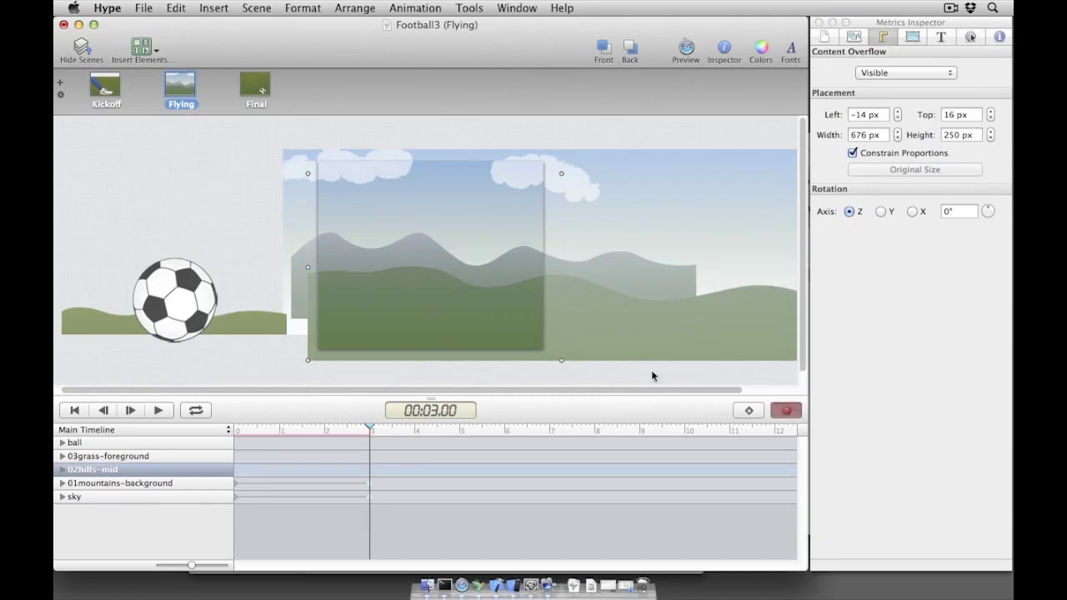
{"action": "left_click_drag", "start_coordinate": [608, 351], "coordinate": [554, 348]}
Restore 03grass-foreground to original size over the hills, record it sliding to -152 px, then rewind
{"action": "left_click_drag", "start_coordinate": [84, 337], "coordinate": [308, 368]}
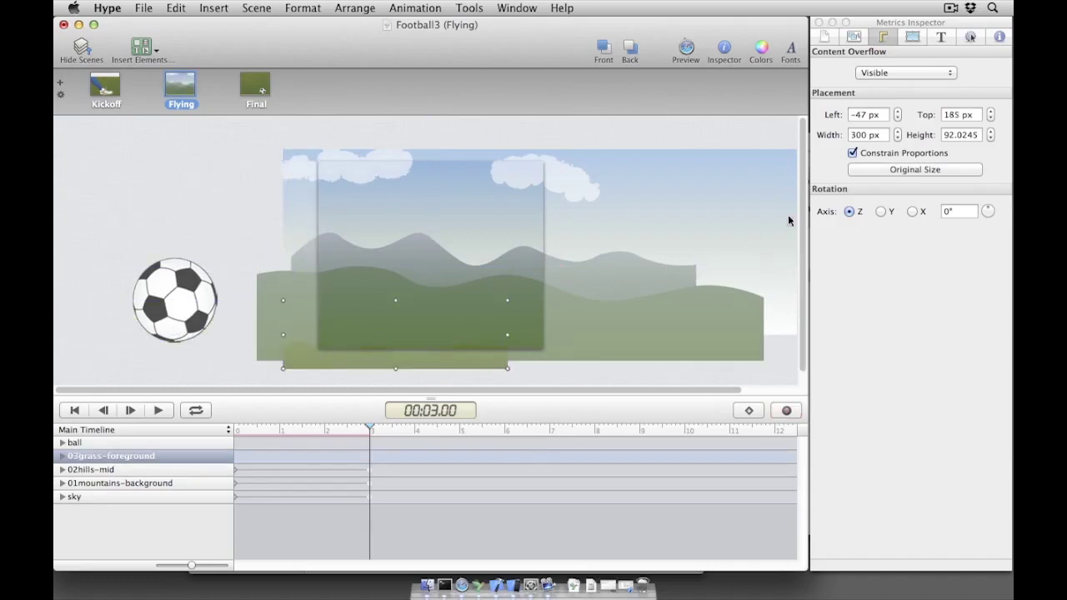
{"action": "left_click", "coordinate": [902, 170]}
{"action": "scroll", "coordinate": [387, 291], "scroll_direction": "down", "scroll_amount": 3}
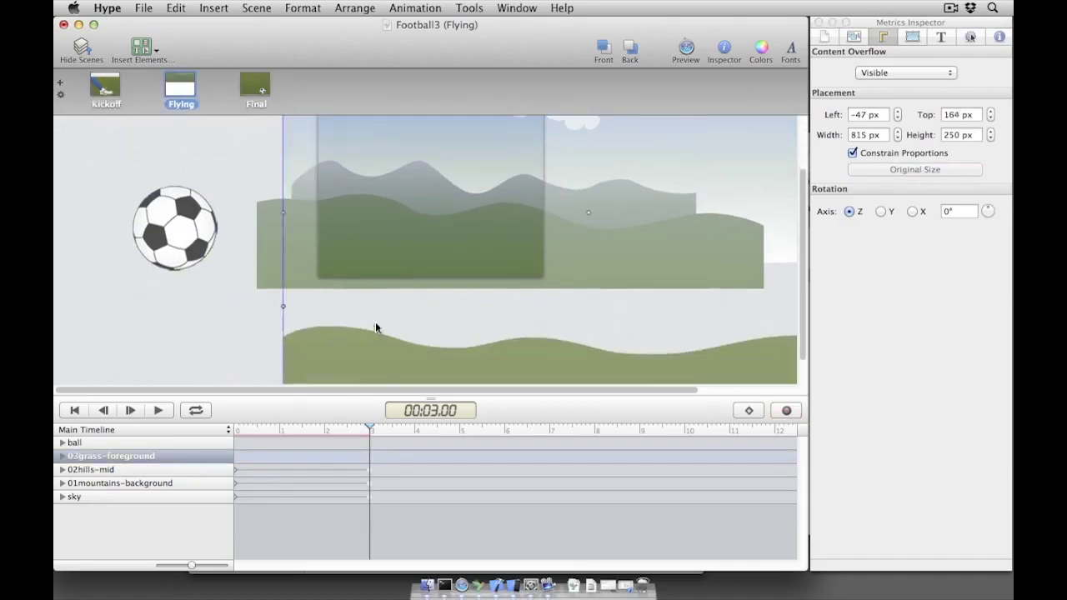
{"action": "left_click_drag", "start_coordinate": [375, 328], "coordinate": [403, 255]}
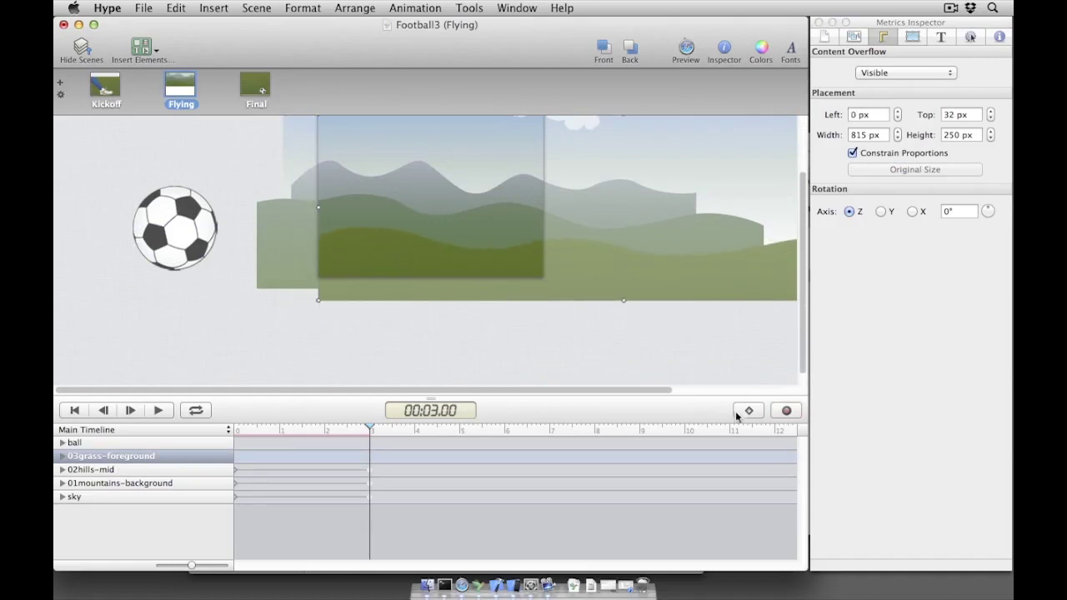
{"action": "left_click", "coordinate": [786, 410]}
{"action": "left_click_drag", "start_coordinate": [658, 286], "coordinate": [547, 287]}
{"action": "scroll", "coordinate": [548, 287], "scroll_direction": "up", "scroll_amount": 3}
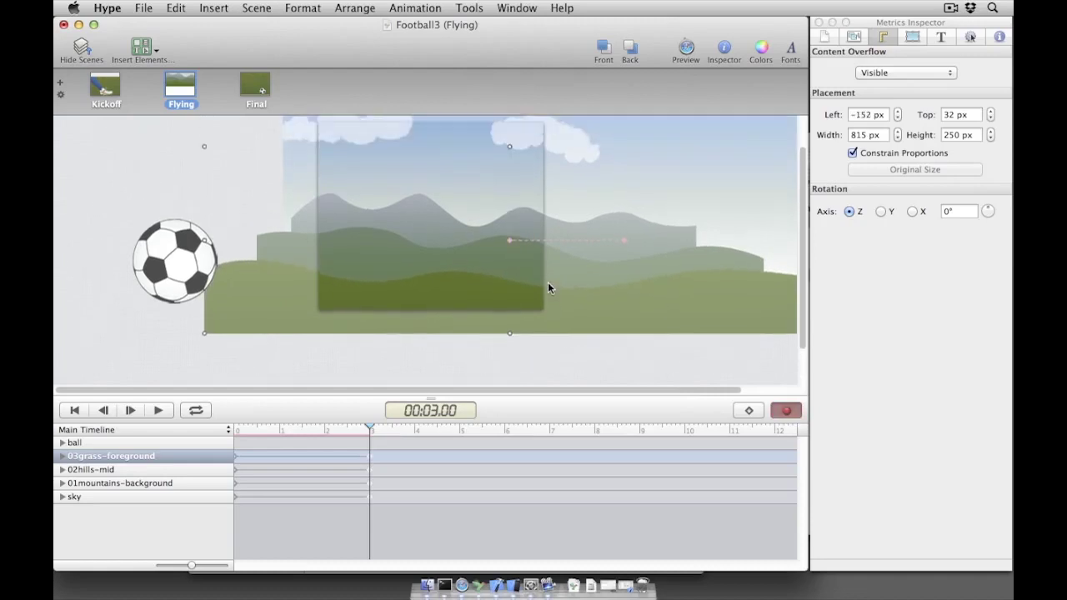
{"action": "scroll", "coordinate": [547, 287], "scroll_direction": "up", "scroll_amount": 2}
{"action": "left_click_drag", "start_coordinate": [365, 428], "coordinate": [205, 424]}
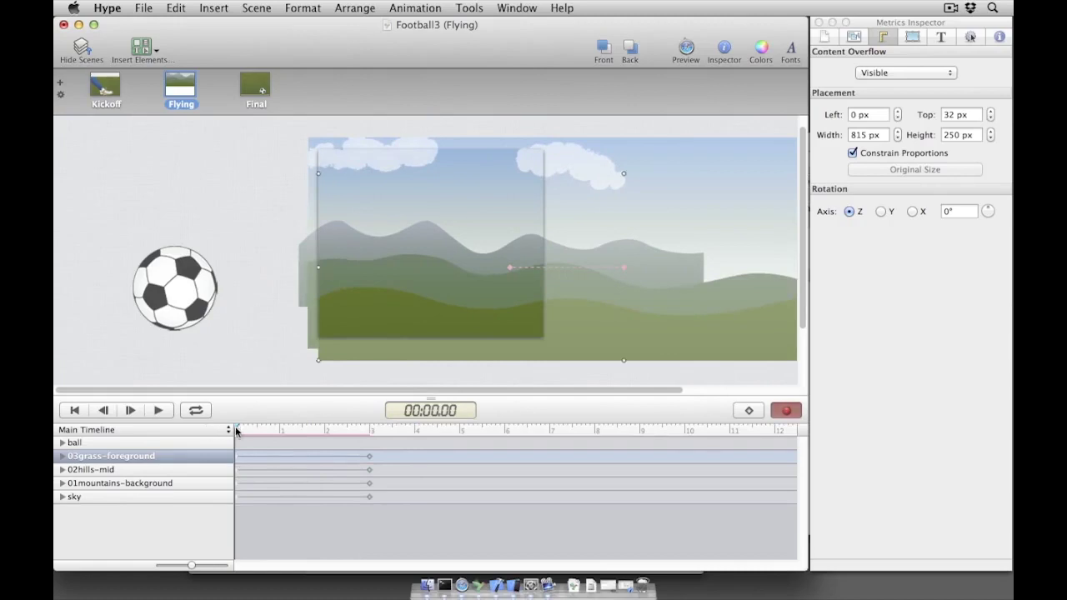
Push the hills-mid layer further left at 3 seconds, from -14 px to -112 px, then rewind
{"action": "left_click", "coordinate": [192, 469]}
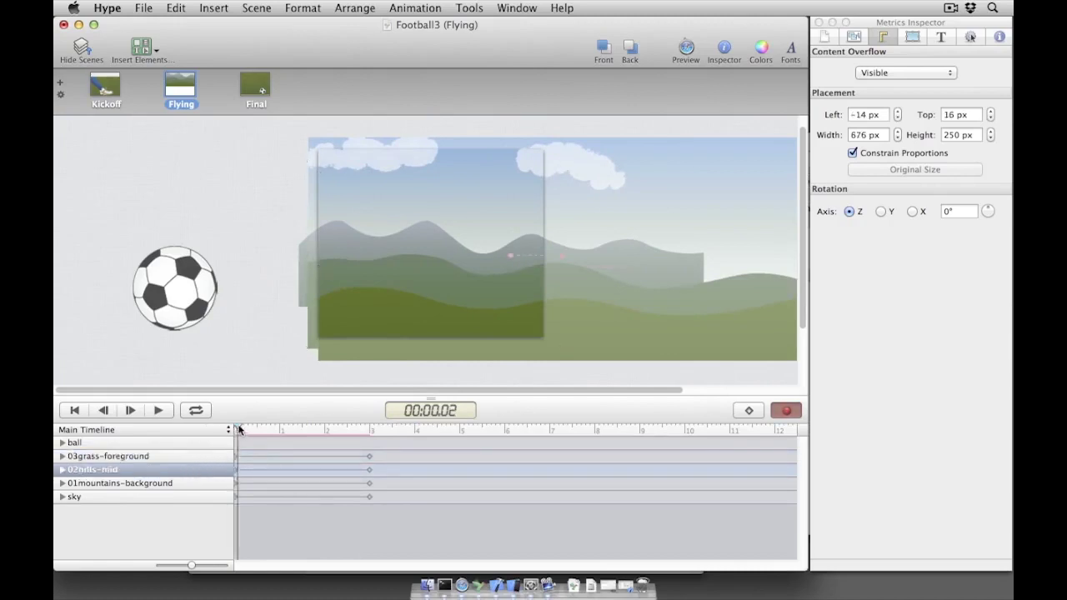
{"action": "left_click_drag", "start_coordinate": [236, 430], "coordinate": [371, 431]}
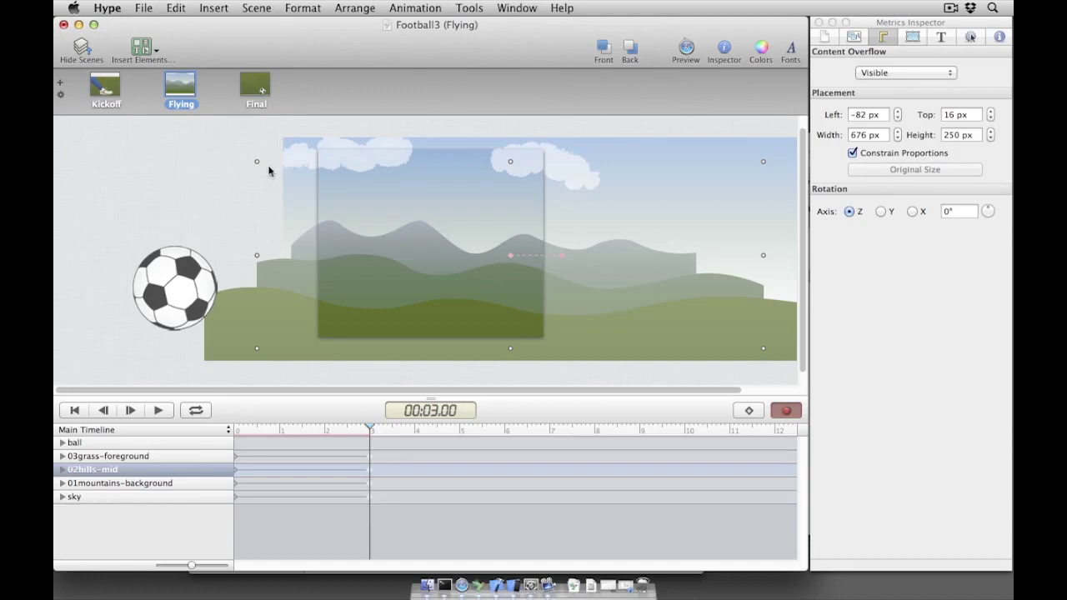
{"action": "left_click_drag", "start_coordinate": [267, 171], "coordinate": [247, 171]}
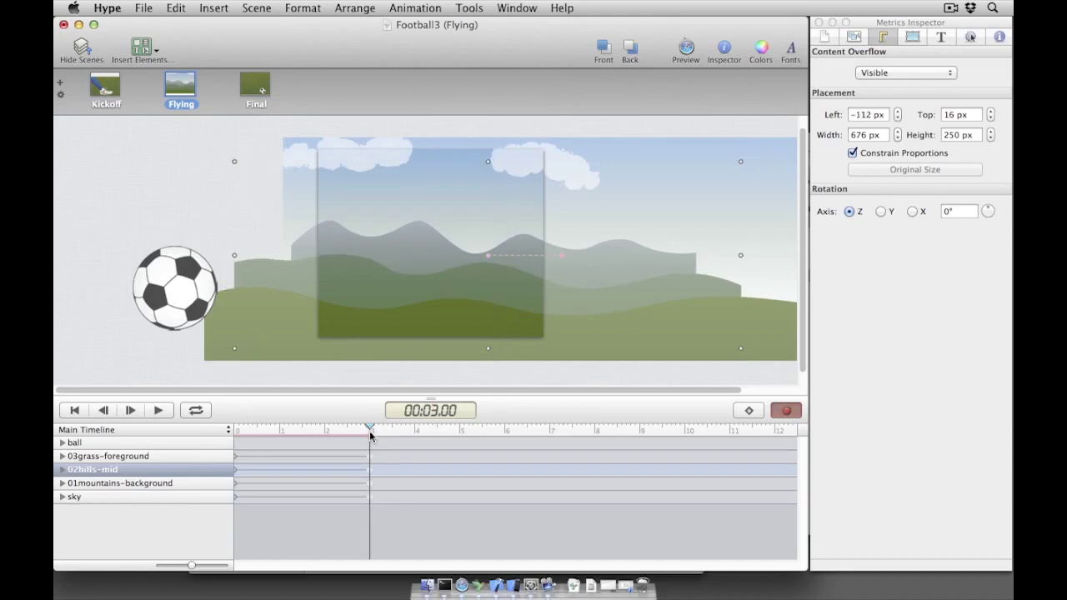
{"action": "left_click_drag", "start_coordinate": [369, 430], "coordinate": [208, 422]}
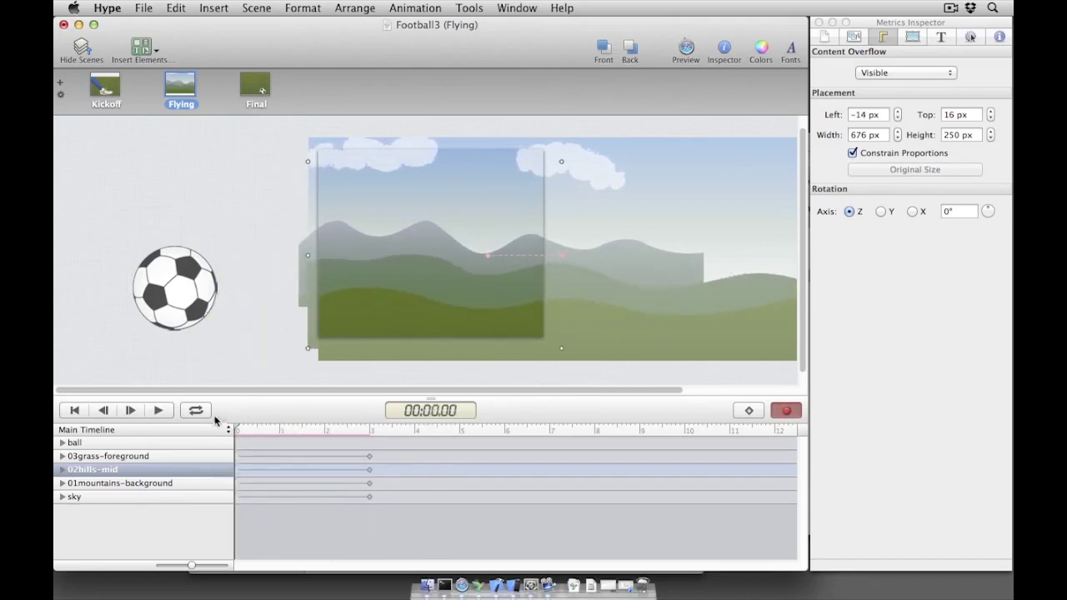
Animate the ball from -196 px to 402 px left by 3 seconds and shrink it to 87 × 80 px
{"action": "left_click", "coordinate": [175, 285]}
{"action": "left_click_drag", "start_coordinate": [174, 291], "coordinate": [219, 209]}
{"action": "left_click_drag", "start_coordinate": [356, 430], "coordinate": [368, 428]}
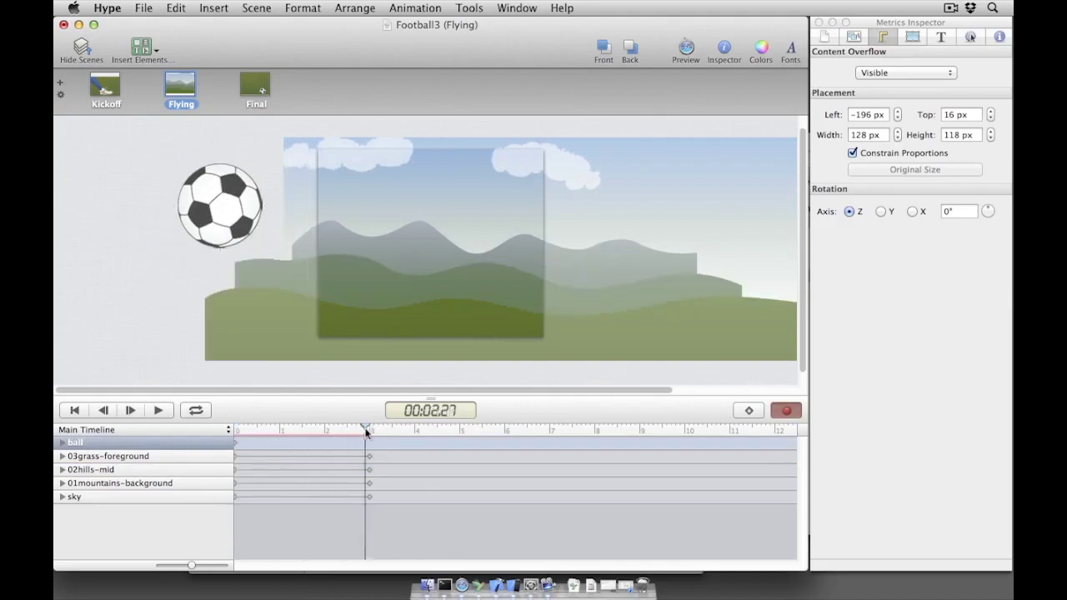
{"action": "left_click_drag", "start_coordinate": [190, 206], "coordinate": [637, 211]}
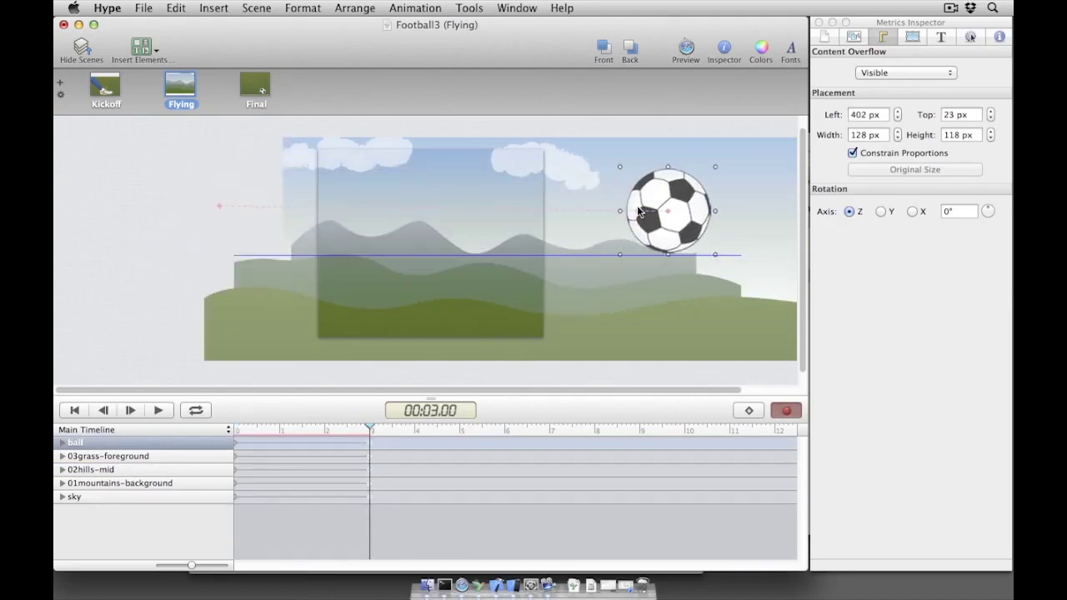
{"action": "left_click", "coordinate": [786, 410]}
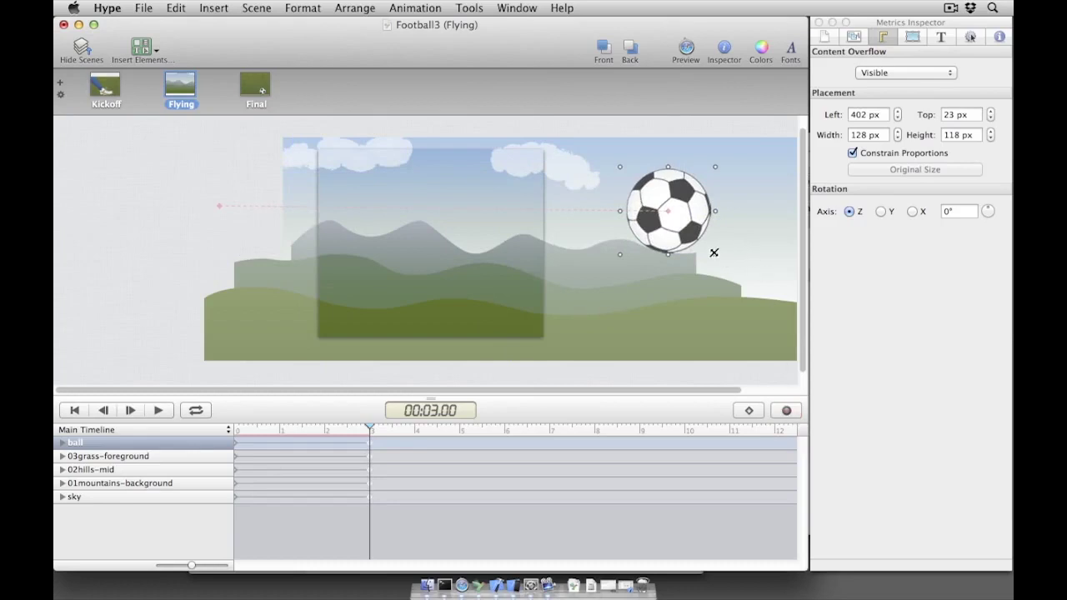
{"action": "left_click_drag", "start_coordinate": [714, 252], "coordinate": [686, 237]}
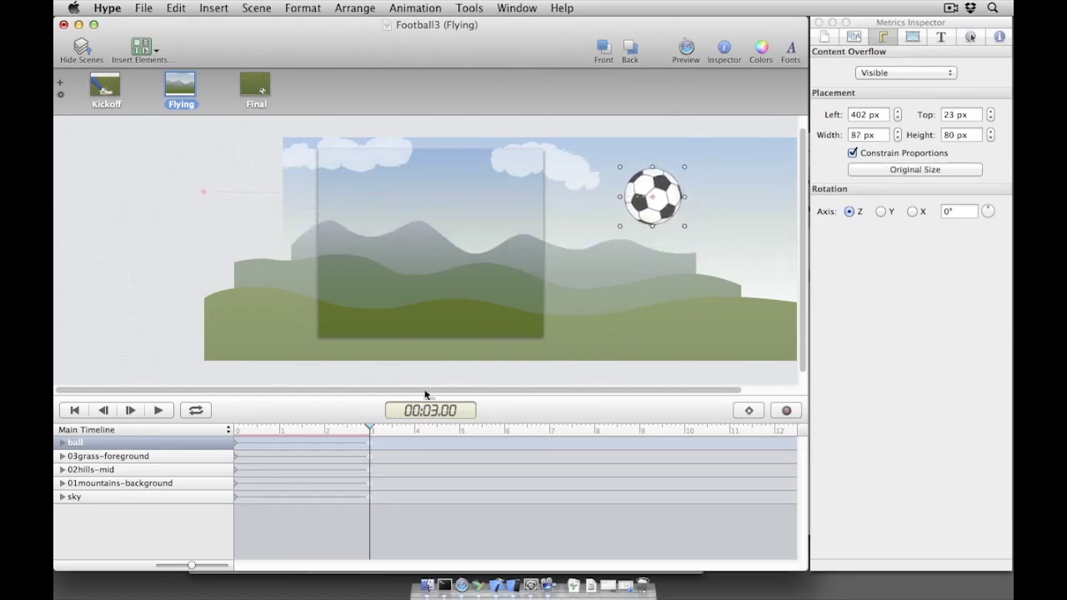
{"action": "left_click_drag", "start_coordinate": [370, 426], "coordinate": [201, 435]}
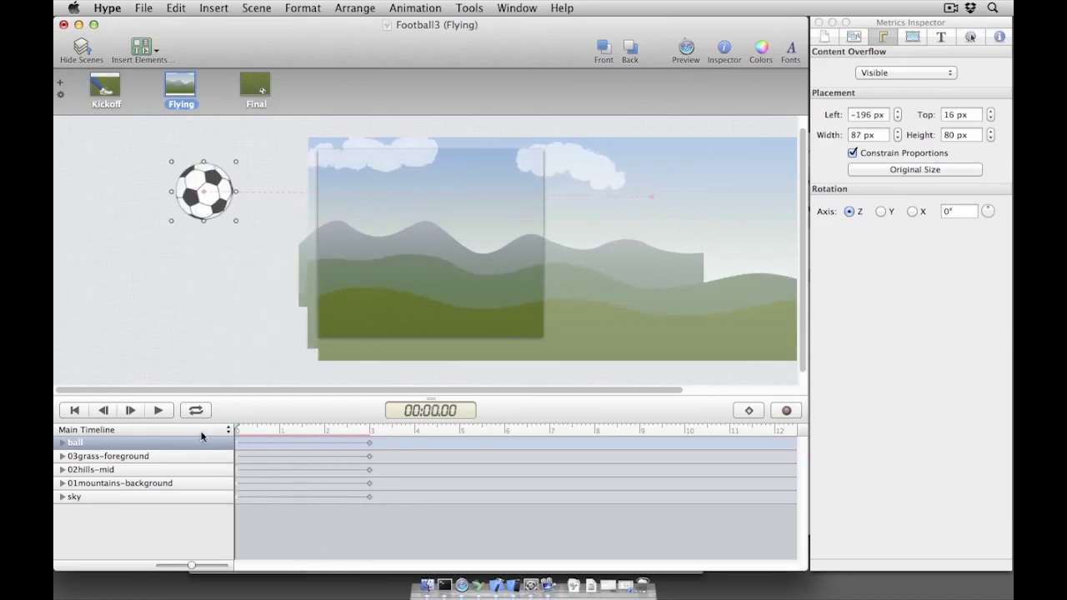
{"action": "left_click", "coordinate": [62, 443]}
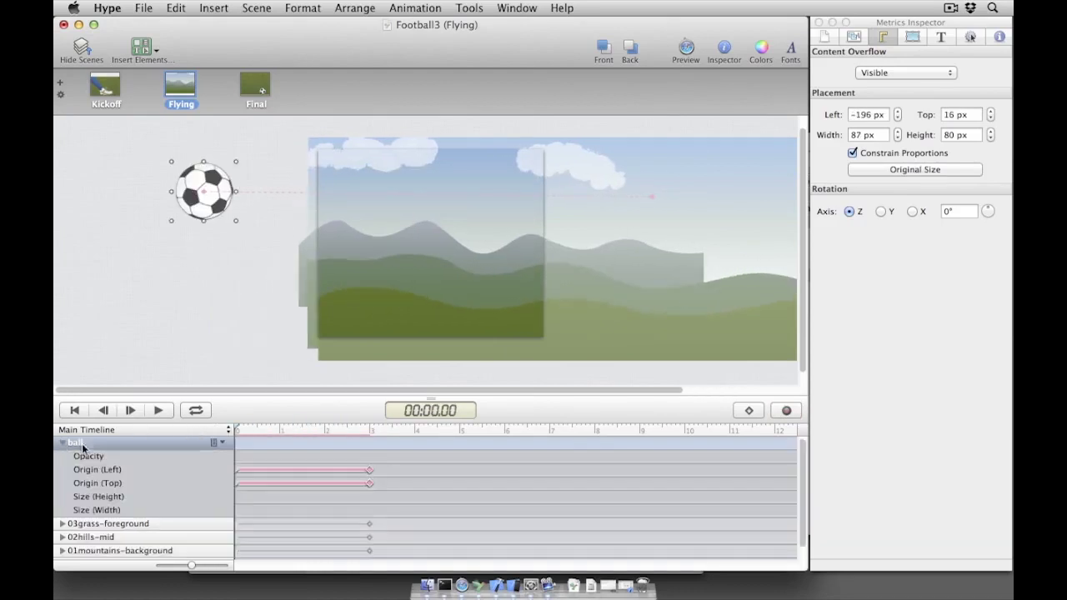
Add Rotation Angle to the ball's animated properties and set ball keyframes at 0 and 3 seconds
{"action": "left_click", "coordinate": [219, 441]}
{"action": "scroll", "coordinate": [231, 464], "scroll_direction": "down", "scroll_amount": 8}
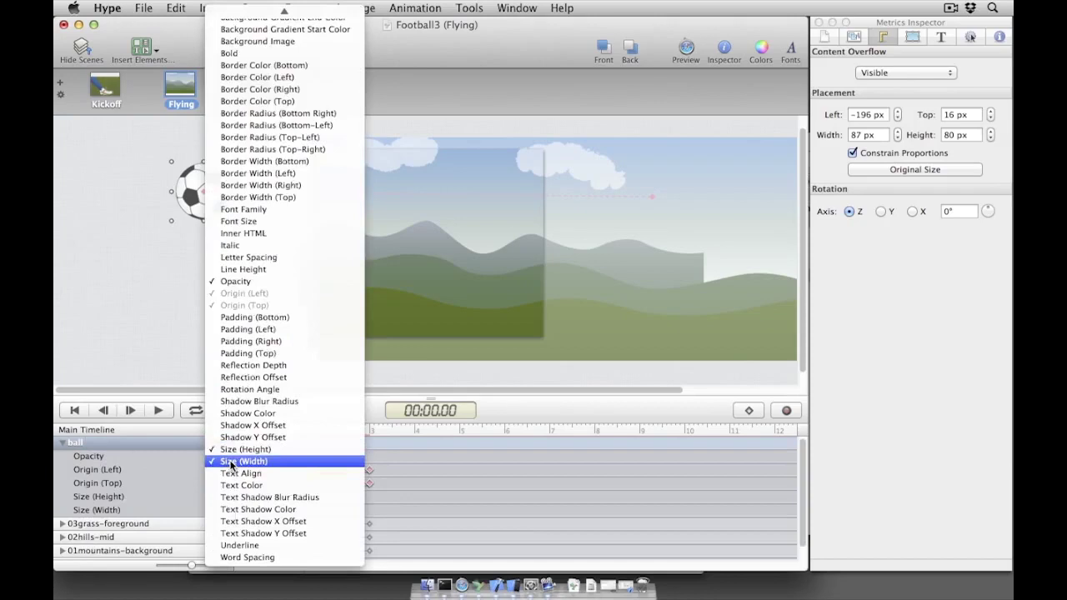
{"action": "left_click", "coordinate": [294, 389]}
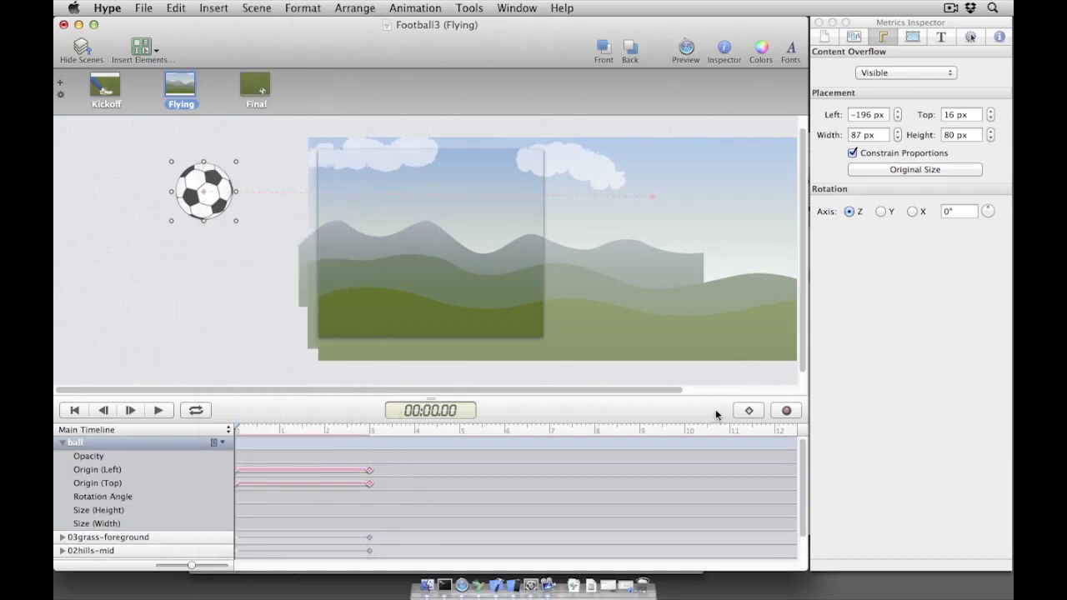
{"action": "left_click", "coordinate": [749, 410]}
{"action": "left_click", "coordinate": [370, 428]}
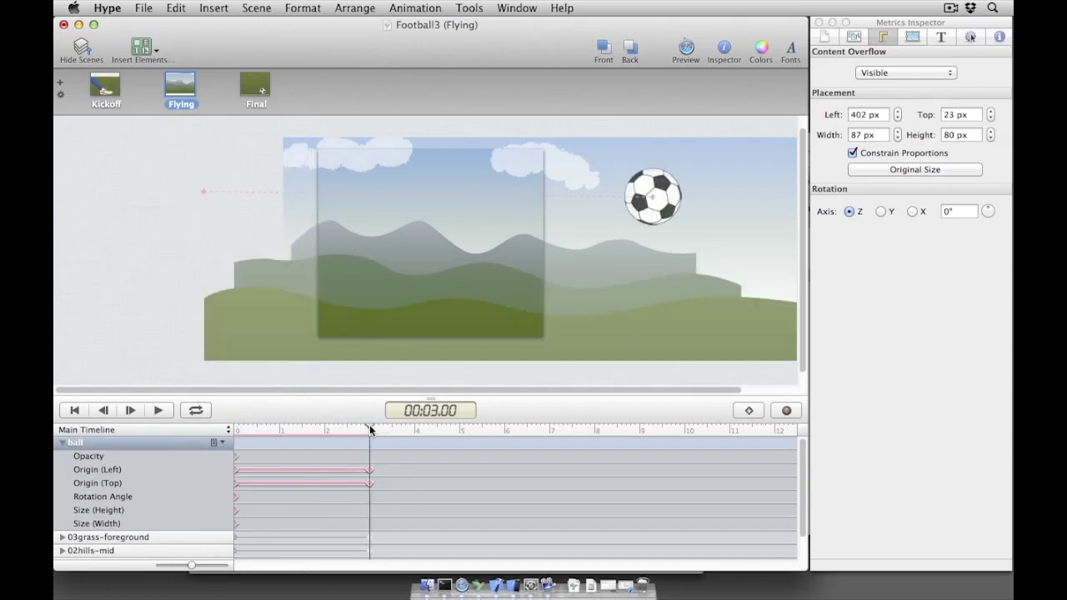
{"action": "left_click", "coordinate": [749, 410]}
{"action": "left_click", "coordinate": [957, 211]}
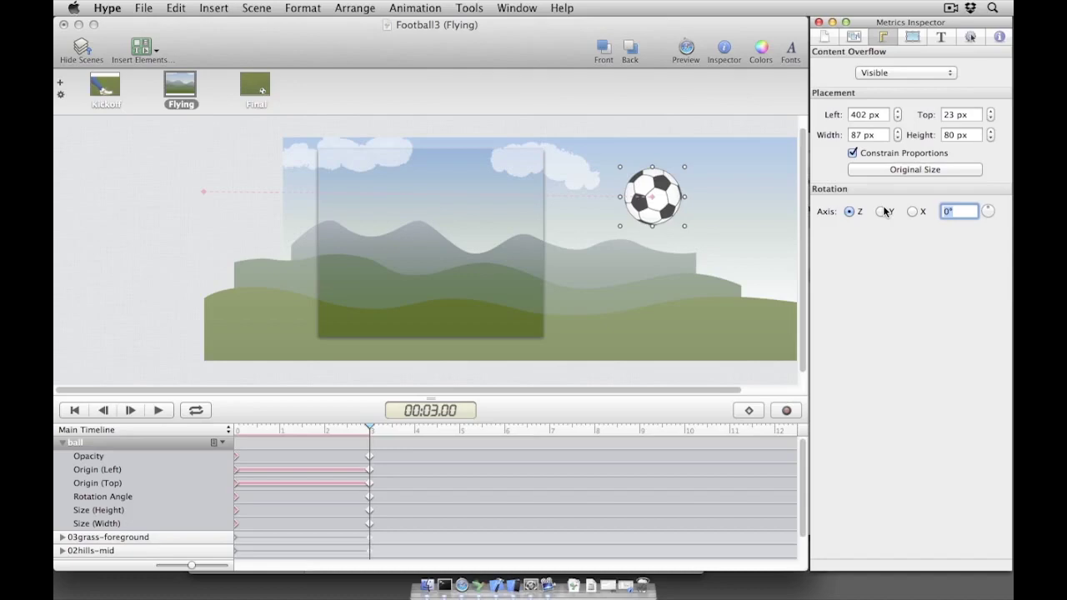
Set the ball's rotation to 1080° at 3 seconds and scrub to check the spin
{"action": "type", "text": "1080"}
{"action": "key", "text": "Return"}
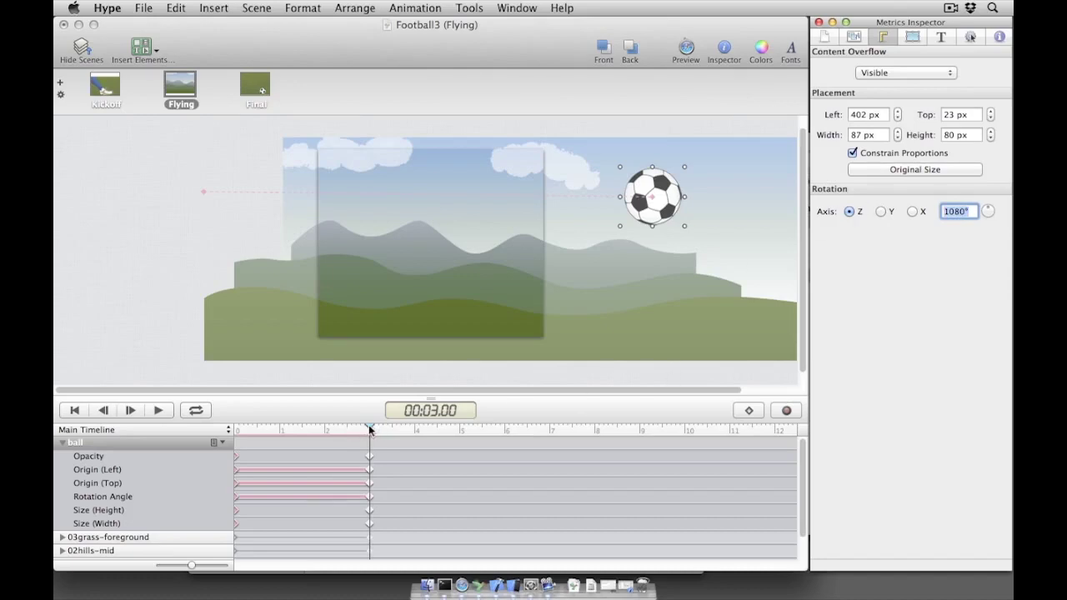
{"action": "mouse_move", "coordinate": [369, 430]}
{"action": "left_mouse_down"}
{"action": "mouse_move", "coordinate": [227, 433]}
{"action": "mouse_move", "coordinate": [368, 427]}
{"action": "left_mouse_up"}
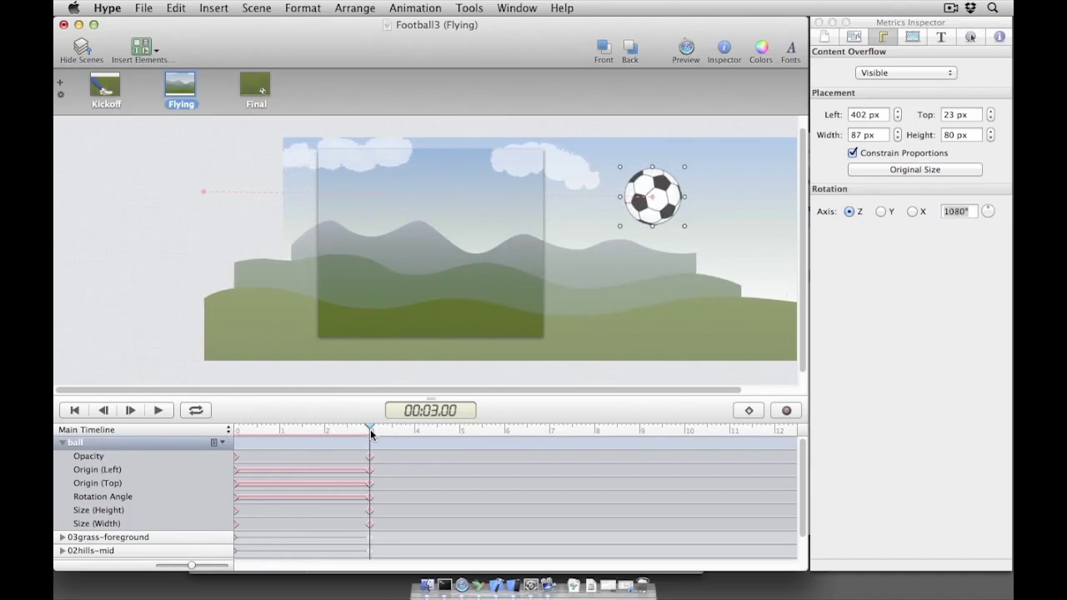
Preview in Safari, then switch the ball's Origin (Left) animation to a Linear timing function
{"action": "left_click", "coordinate": [686, 47]}
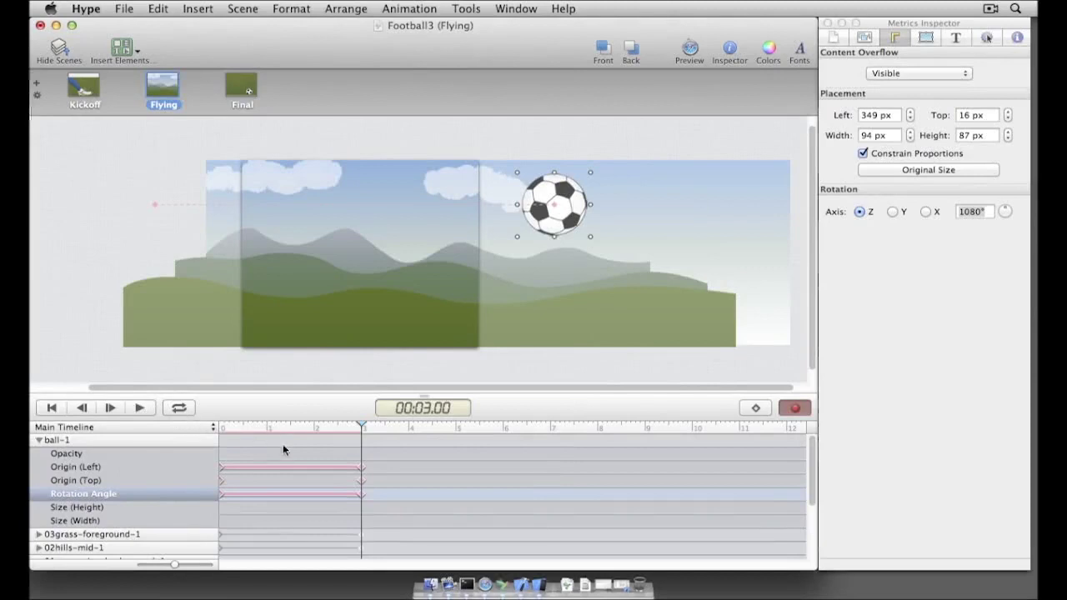
{"action": "left_click", "coordinate": [289, 469]}
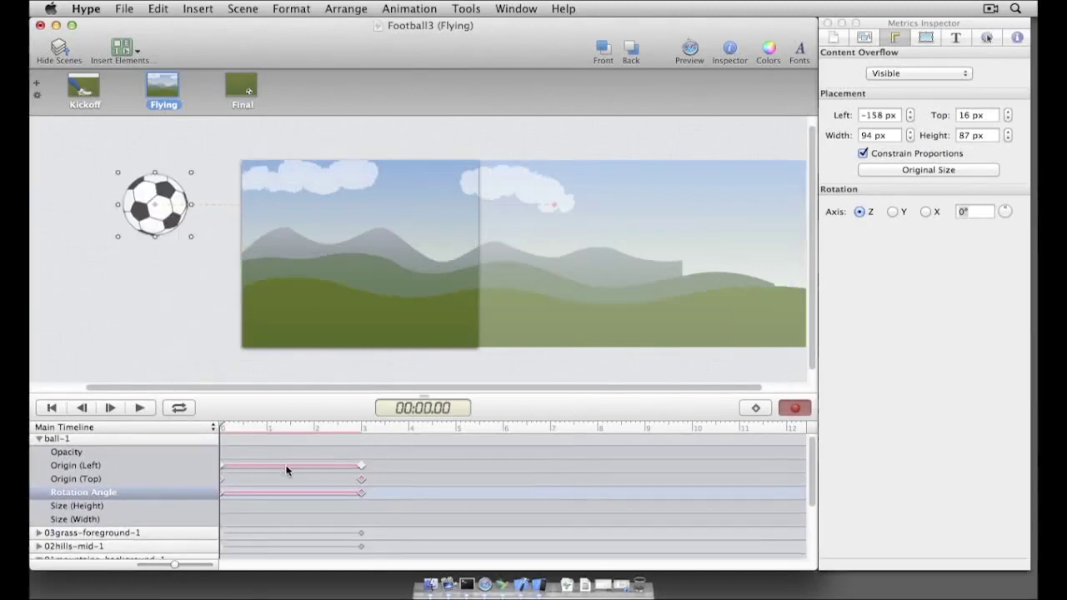
{"action": "double_click", "coordinate": [289, 469]}
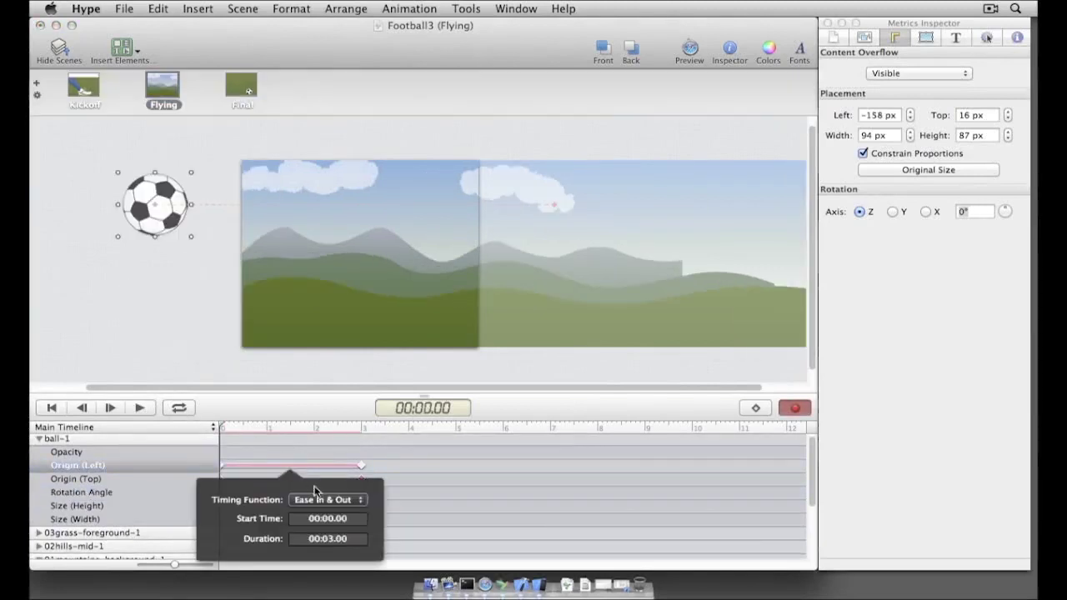
{"action": "left_click", "coordinate": [318, 499]}
{"action": "left_click", "coordinate": [315, 465]}
{"action": "left_click", "coordinate": [404, 466]}
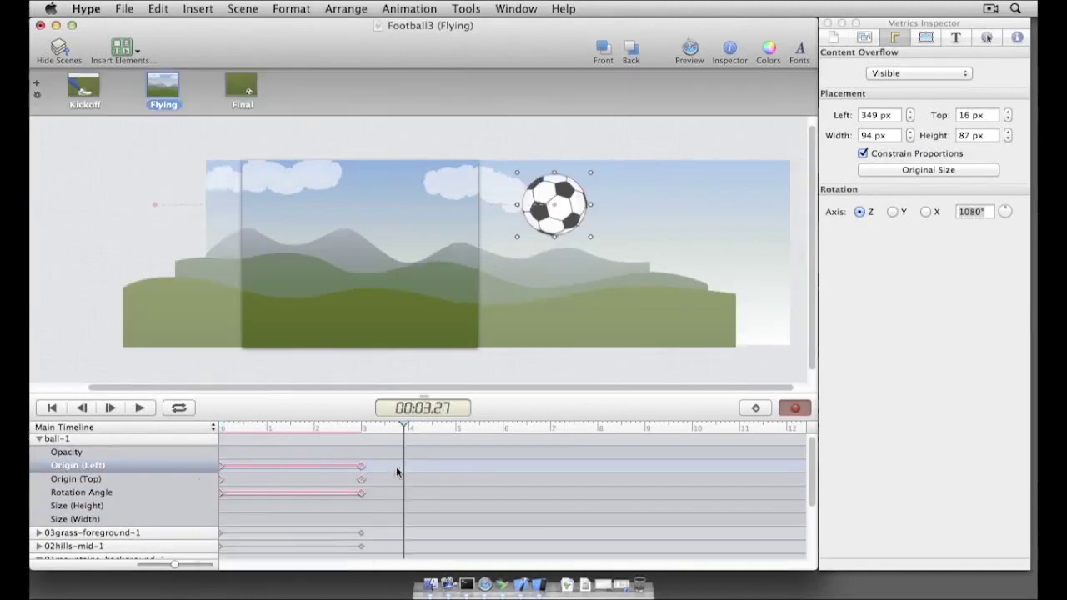
Make the Rotation Angle animation Linear too, then scrub and rewind the timeline to check the spin
{"action": "left_click", "coordinate": [292, 493]}
{"action": "double_click", "coordinate": [291, 493]}
{"action": "left_click", "coordinate": [329, 420]}
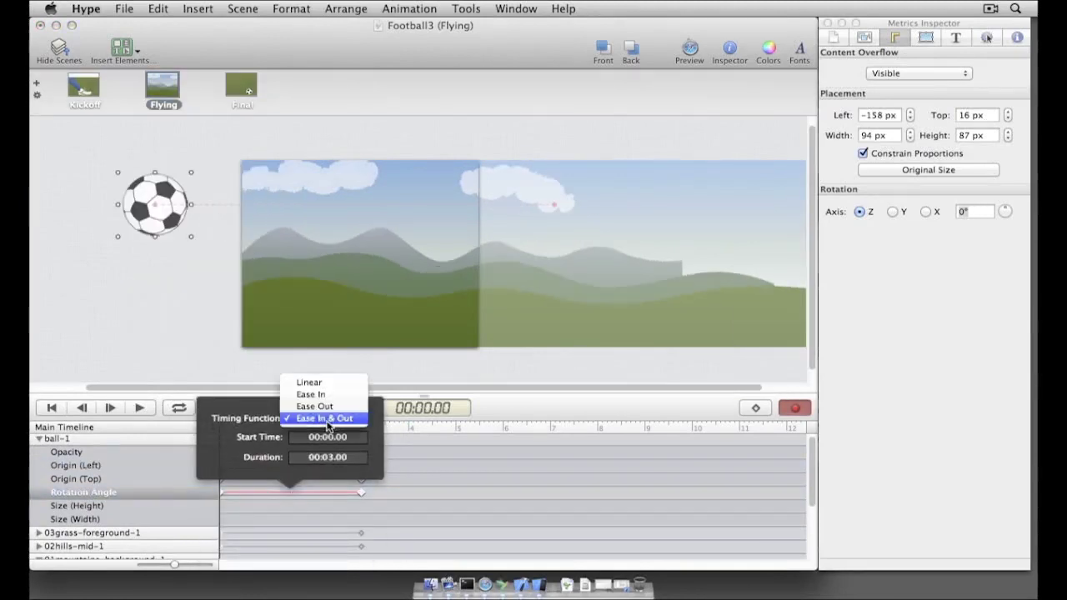
{"action": "left_click", "coordinate": [320, 381]}
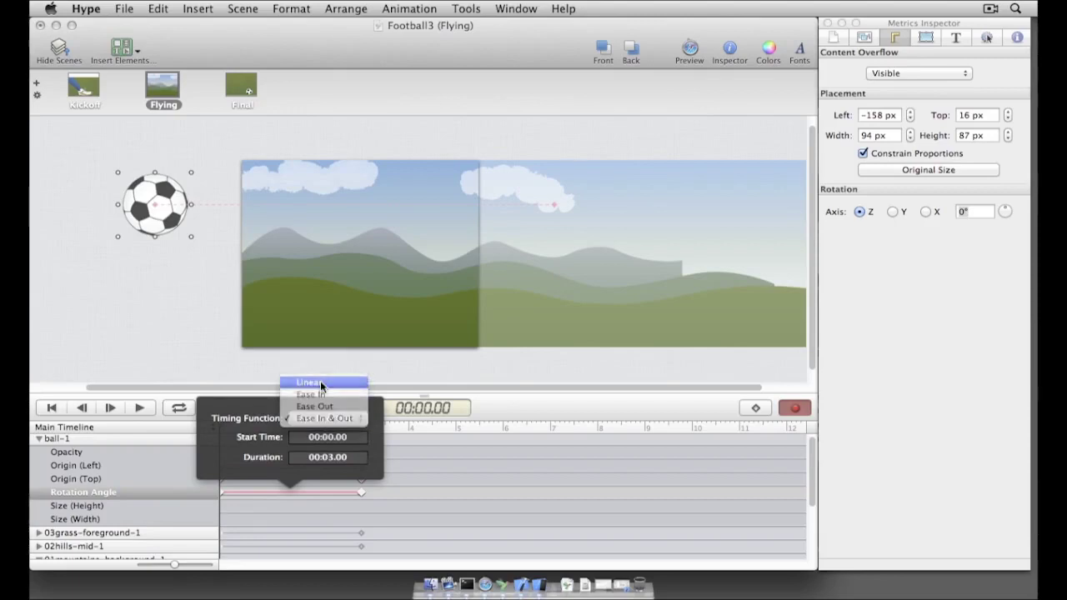
{"action": "left_click", "coordinate": [416, 466]}
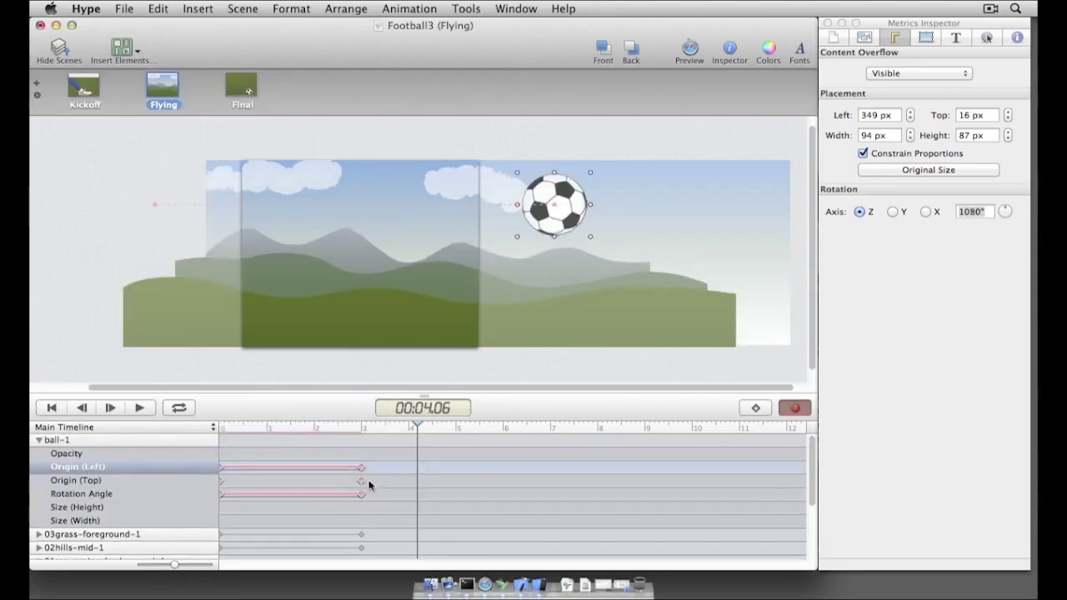
{"action": "left_click", "coordinate": [259, 429]}
{"action": "left_click_drag", "start_coordinate": [259, 430], "coordinate": [189, 425]}
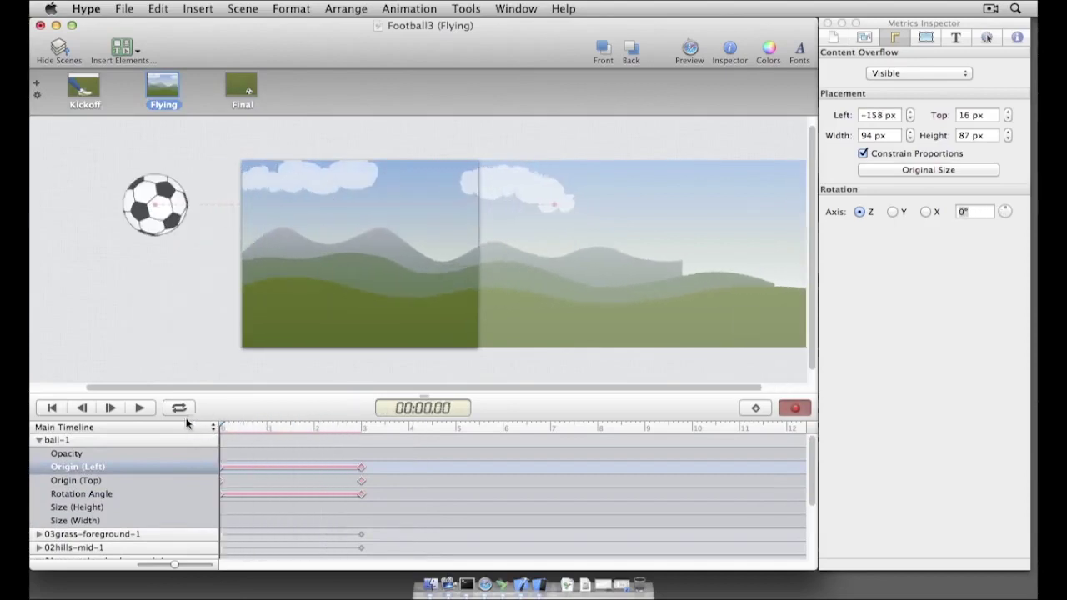
{"action": "left_click", "coordinate": [141, 408]}
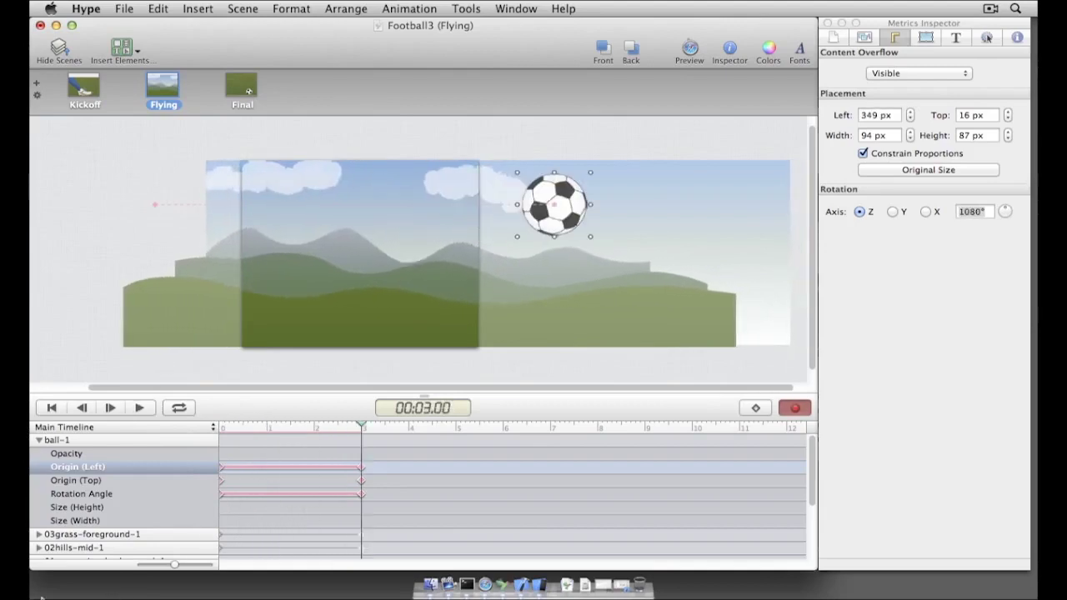
In the Scene Inspector, set On Animation Complete to Jump to Scene, Next Scene, Instant transition
{"action": "left_click", "coordinate": [864, 38]}
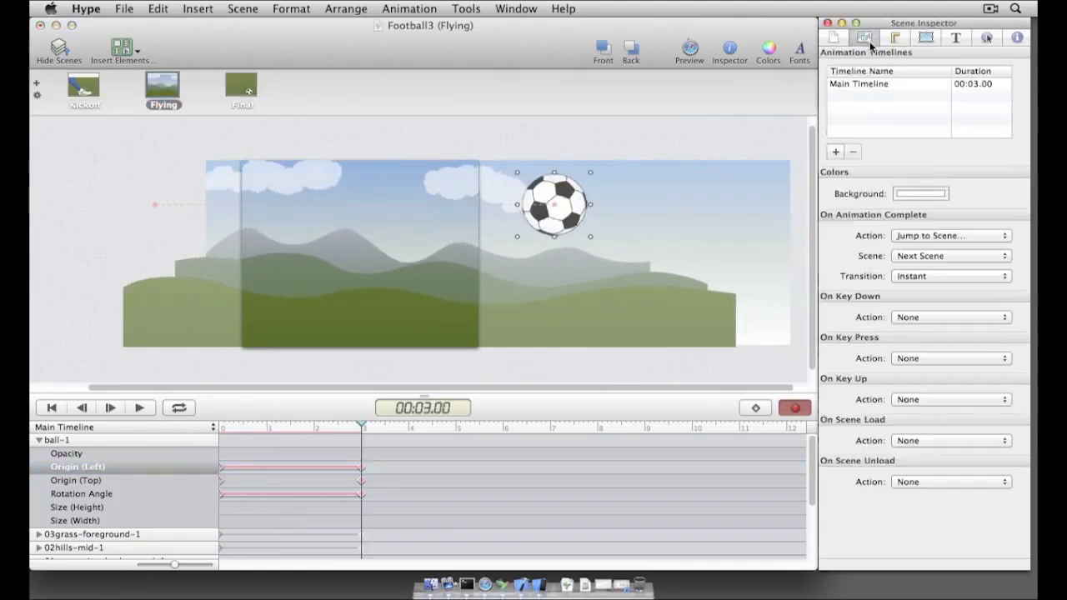
{"action": "left_click", "coordinate": [918, 237]}
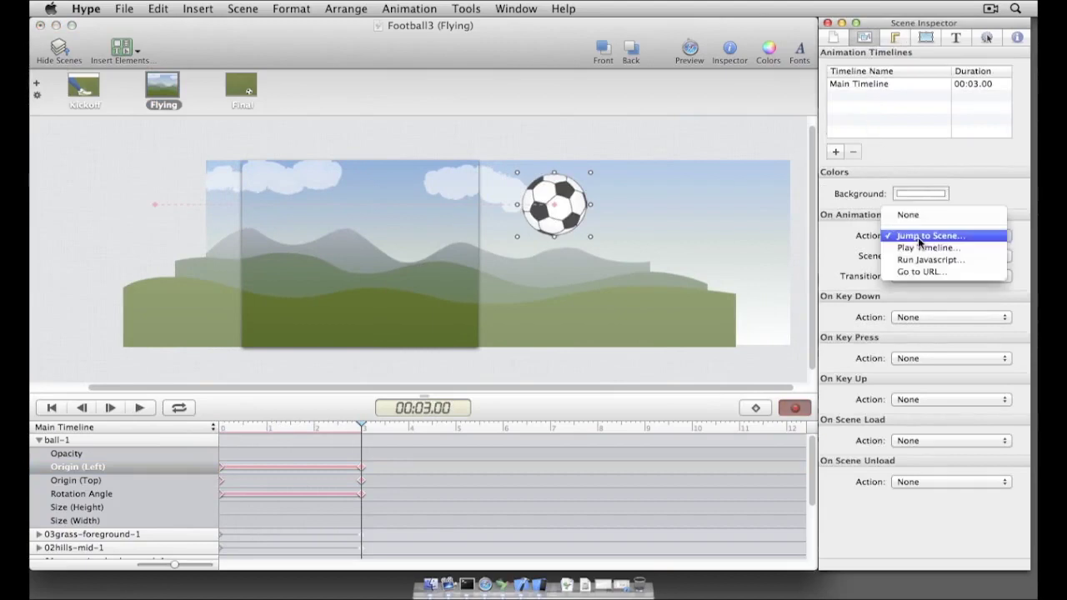
{"action": "left_click", "coordinate": [975, 237]}
{"action": "left_click", "coordinate": [958, 257]}
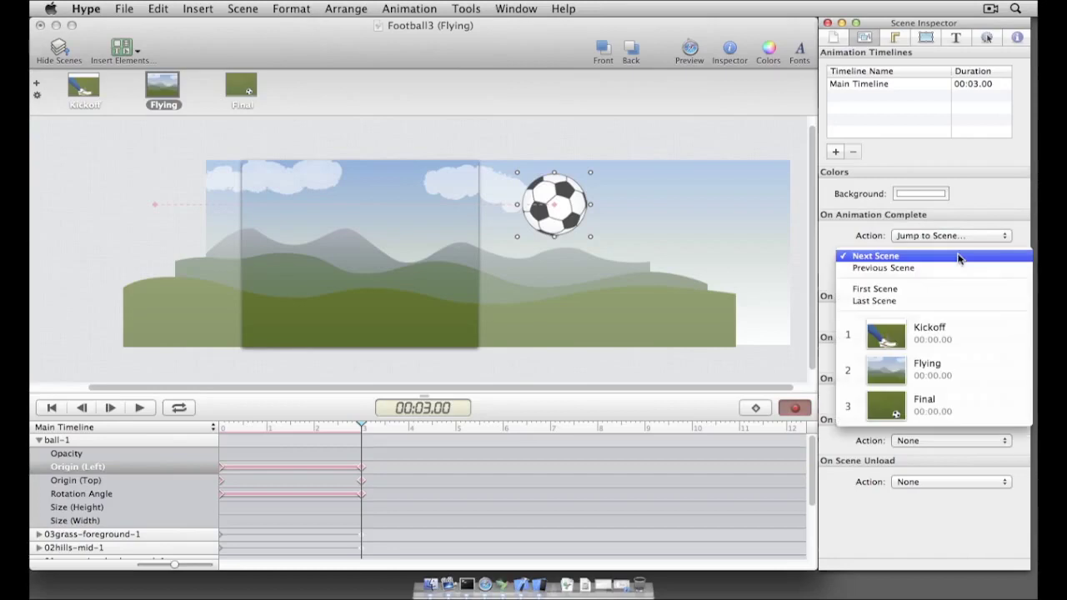
{"action": "left_click", "coordinate": [959, 257]}
{"action": "left_click", "coordinate": [944, 278]}
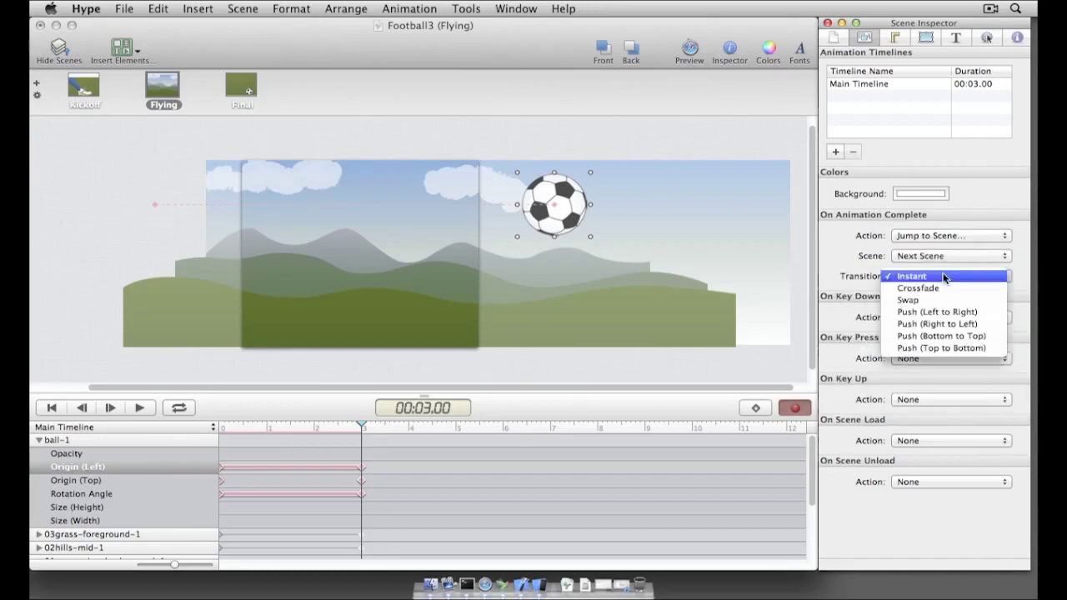
{"action": "left_click", "coordinate": [944, 277]}
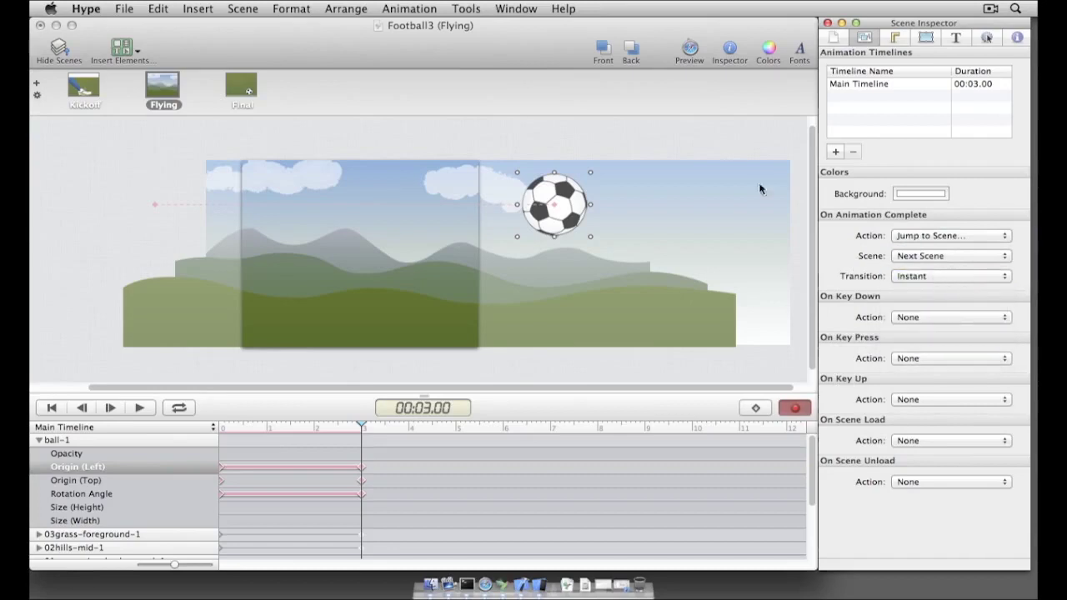
{"action": "left_click", "coordinate": [632, 132]}
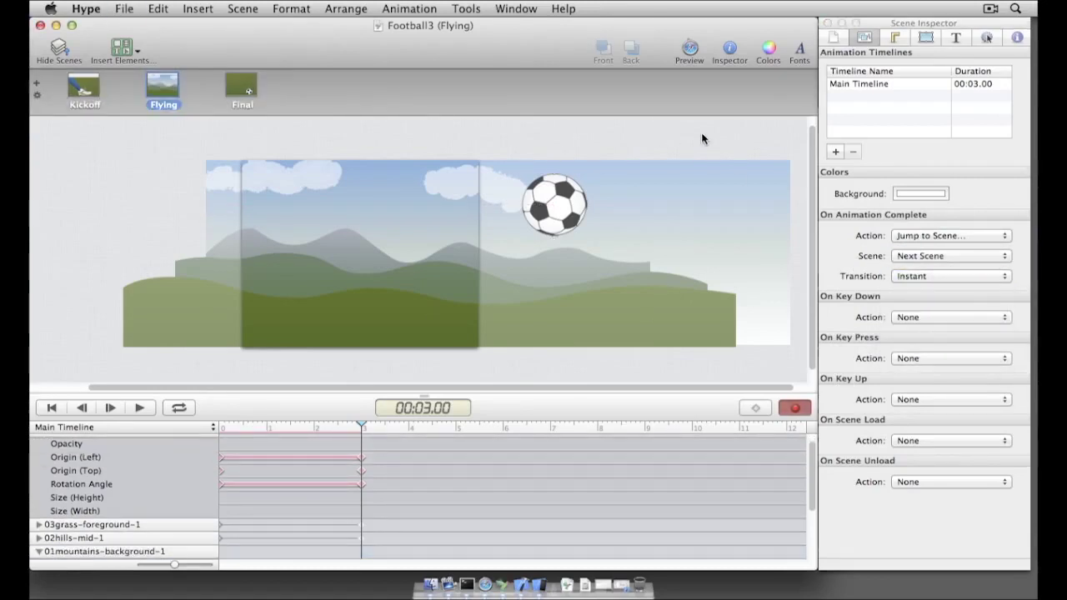
Preview Football3 in Safari, close it, and reload the page in the iOS Simulator's mobile Safari
{"action": "left_click", "coordinate": [691, 50]}
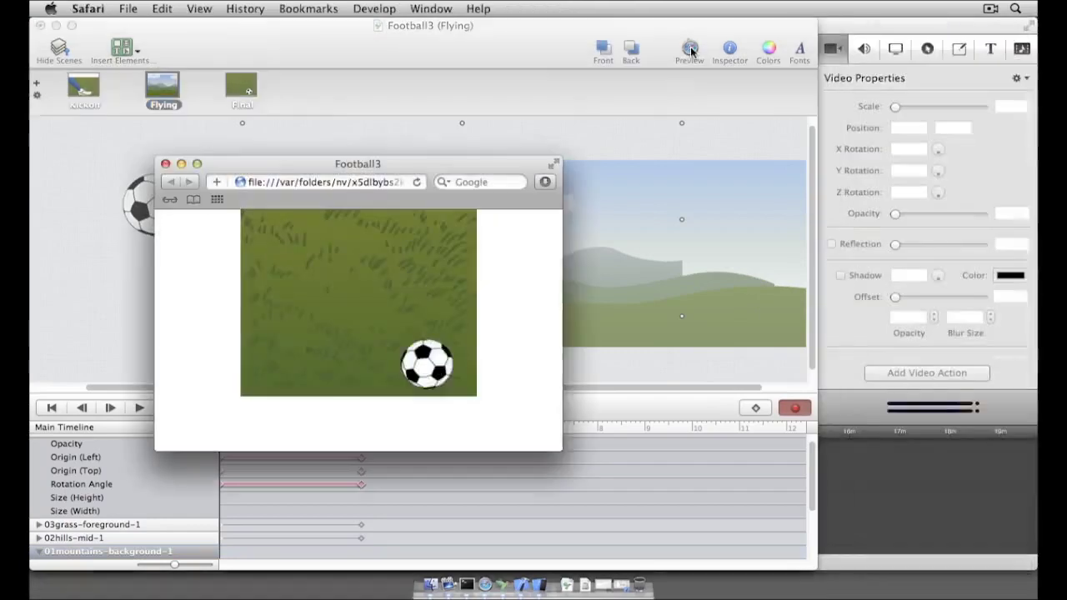
{"action": "left_click", "coordinate": [663, 98]}
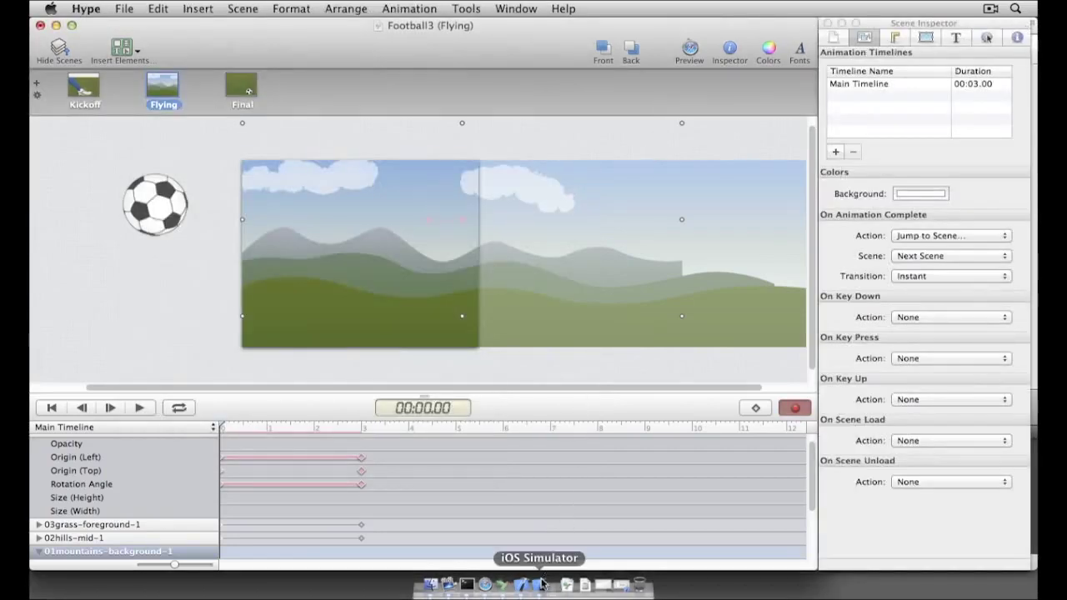
{"action": "left_click", "coordinate": [546, 583]}
{"action": "left_click", "coordinate": [904, 151]}
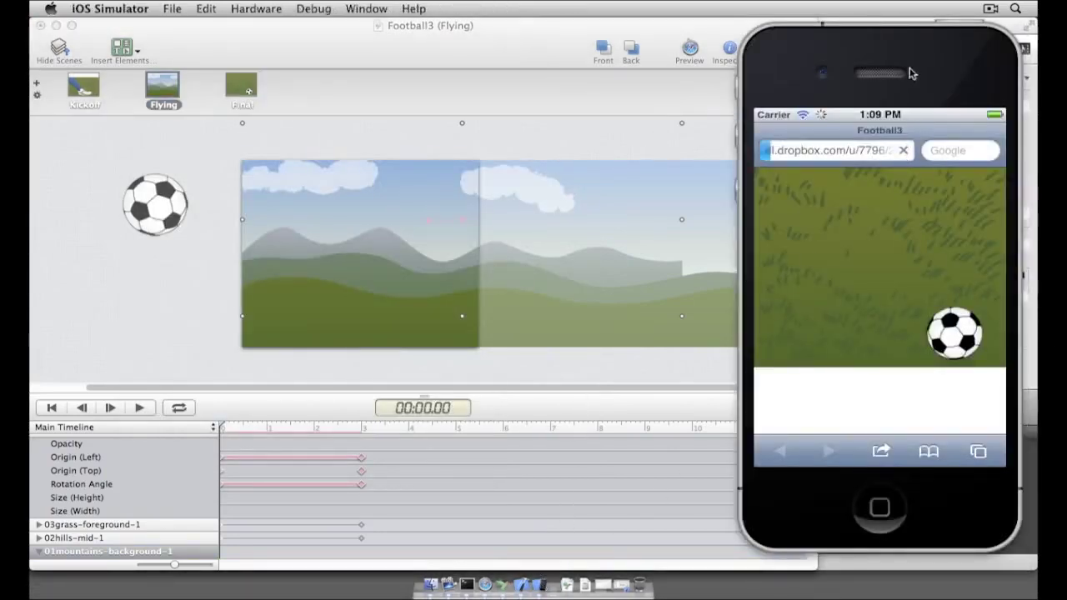